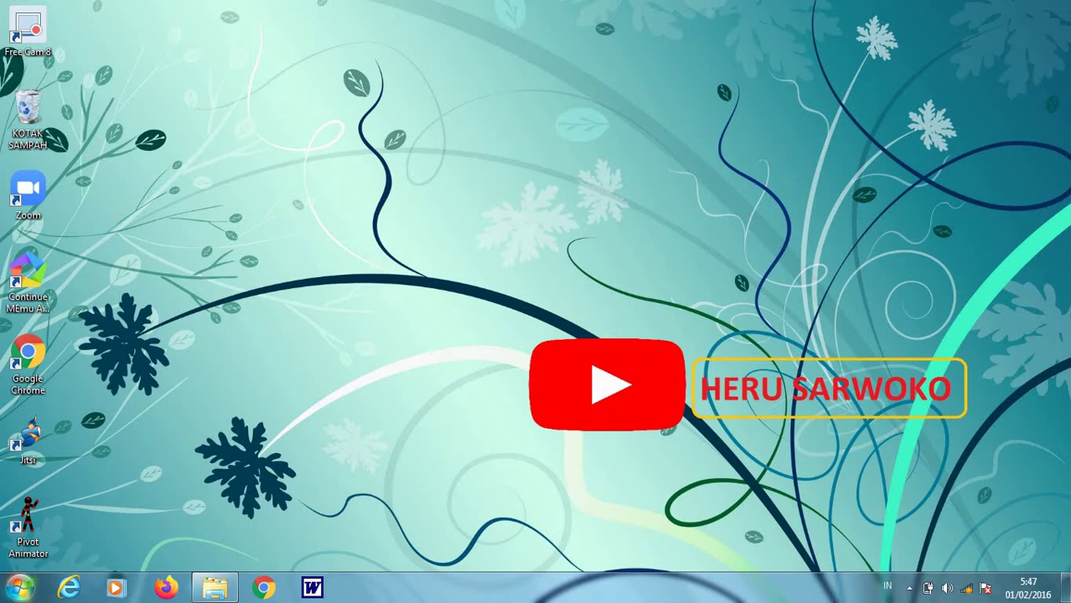
Step: Launch PowerPoint 2010 from the Start menu, dismiss the Activation Wizard, and maximize the window
{"action": "left_click", "coordinate": [19, 589]}
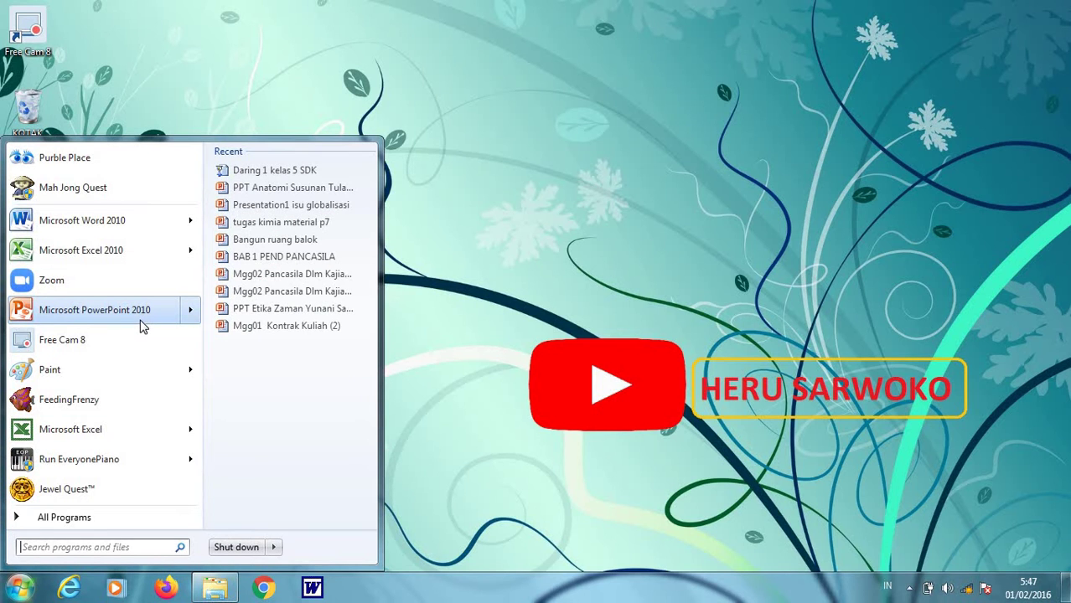
{"action": "left_click", "coordinate": [140, 318]}
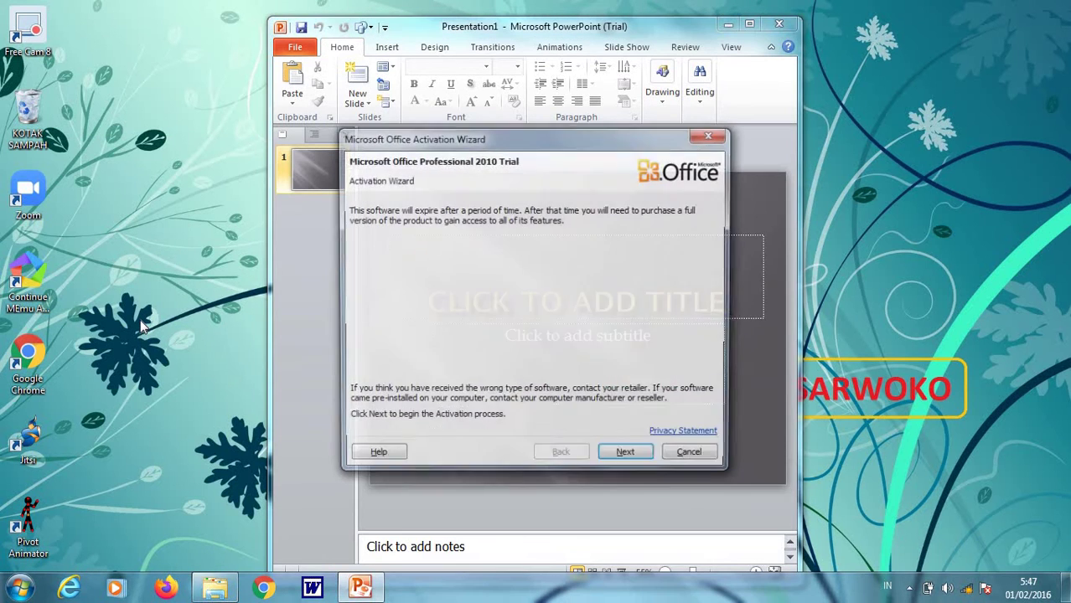
{"action": "left_click", "coordinate": [711, 135]}
{"action": "left_click", "coordinate": [749, 23]}
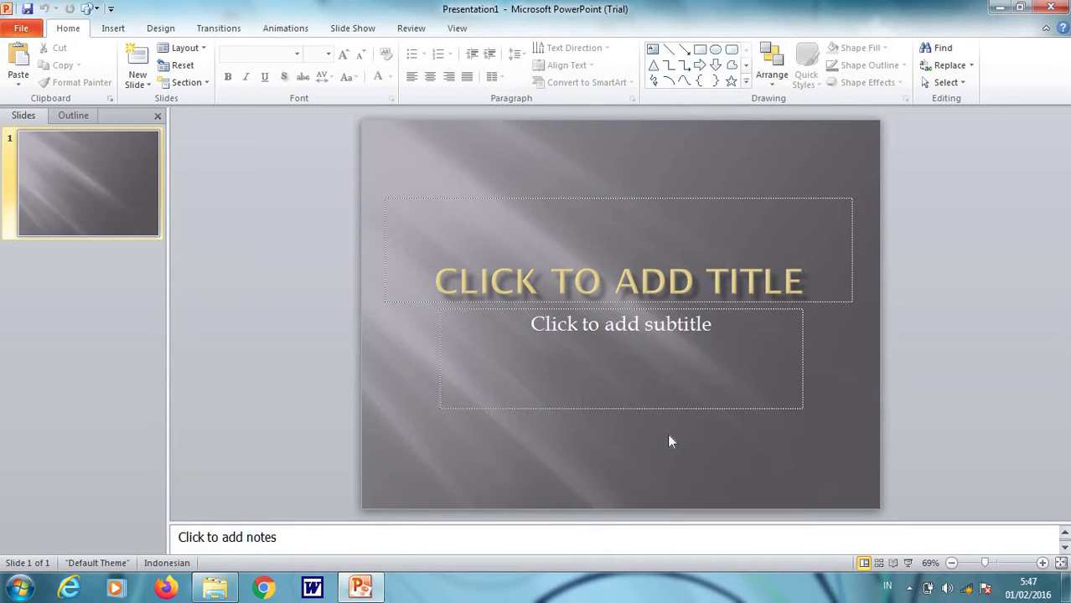
Step: Delete the subtitle placeholder from the title slide
{"action": "left_click", "coordinate": [795, 407]}
{"action": "key", "text": "Delete"}
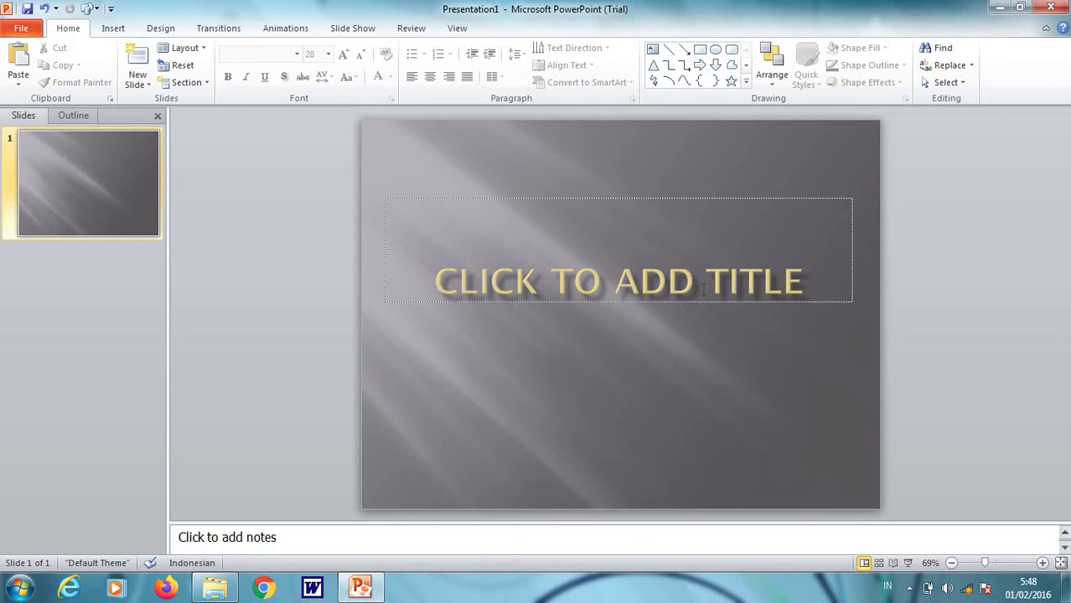
Step: Type 'GRAFIK JUMLAH SISWA SD KRISTEN SRIBHAWONO', break the line before SD, and enlarge the box to 48 pt
{"action": "left_click", "coordinate": [676, 289]}
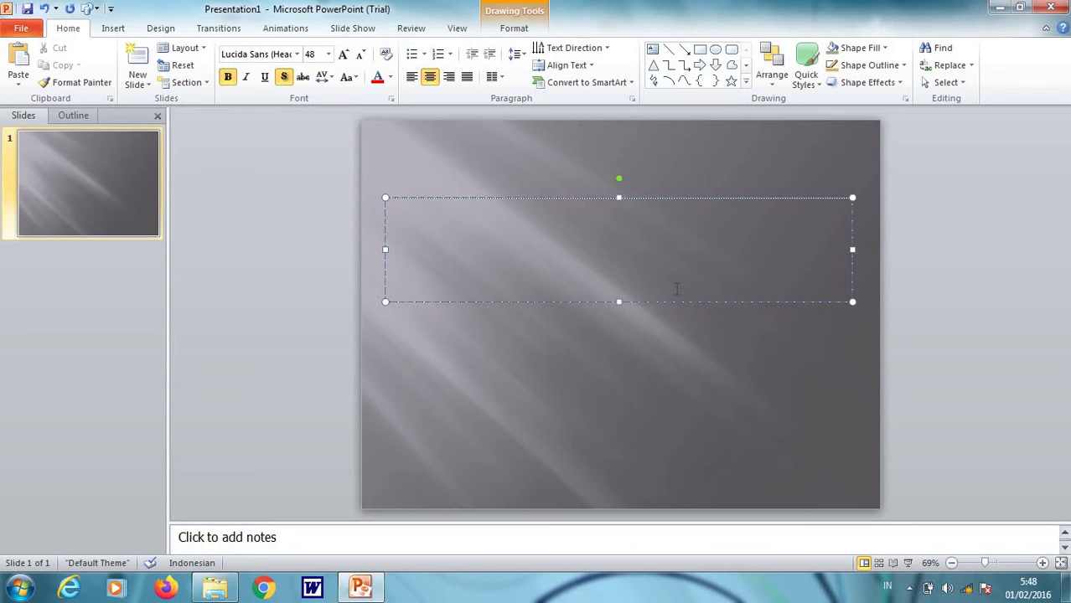
{"action": "type", "text": "GA"}
{"action": "key", "text": "BackSpace"}
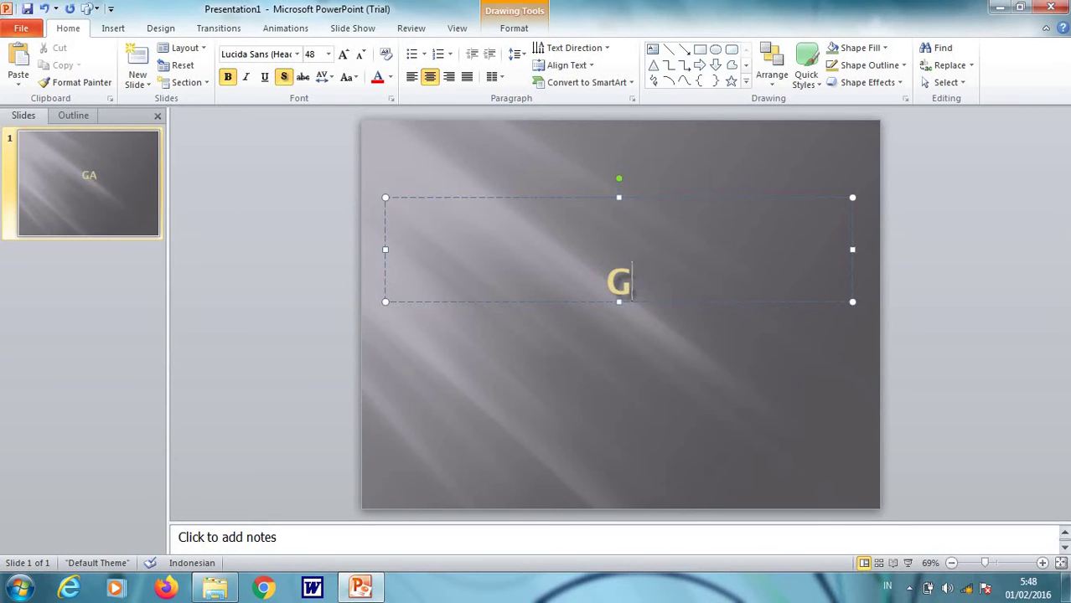
{"action": "type", "text": "RAFI"}
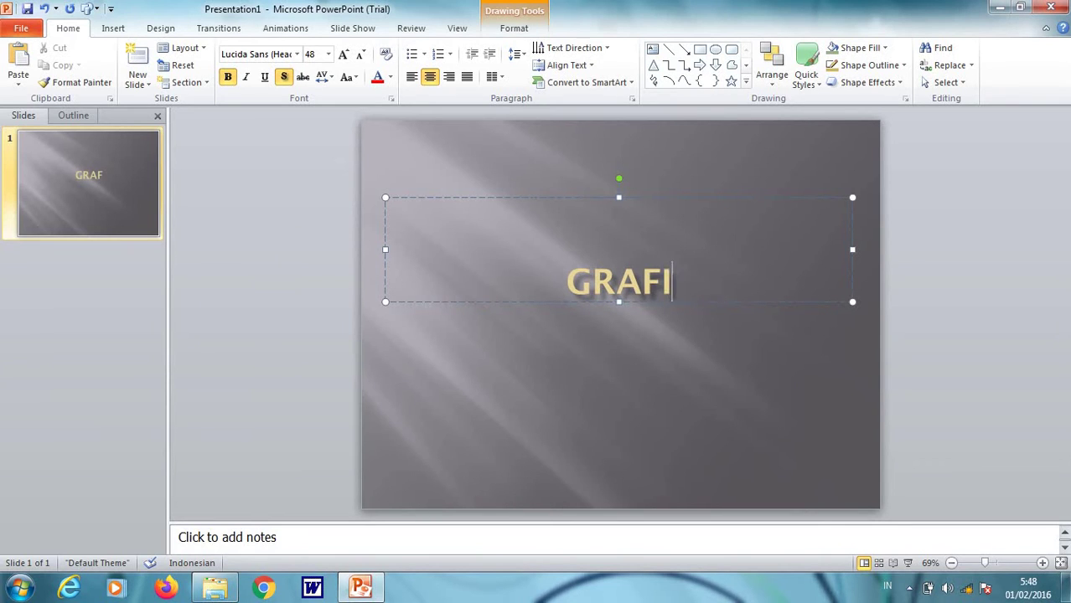
{"action": "type", "text": "K "}
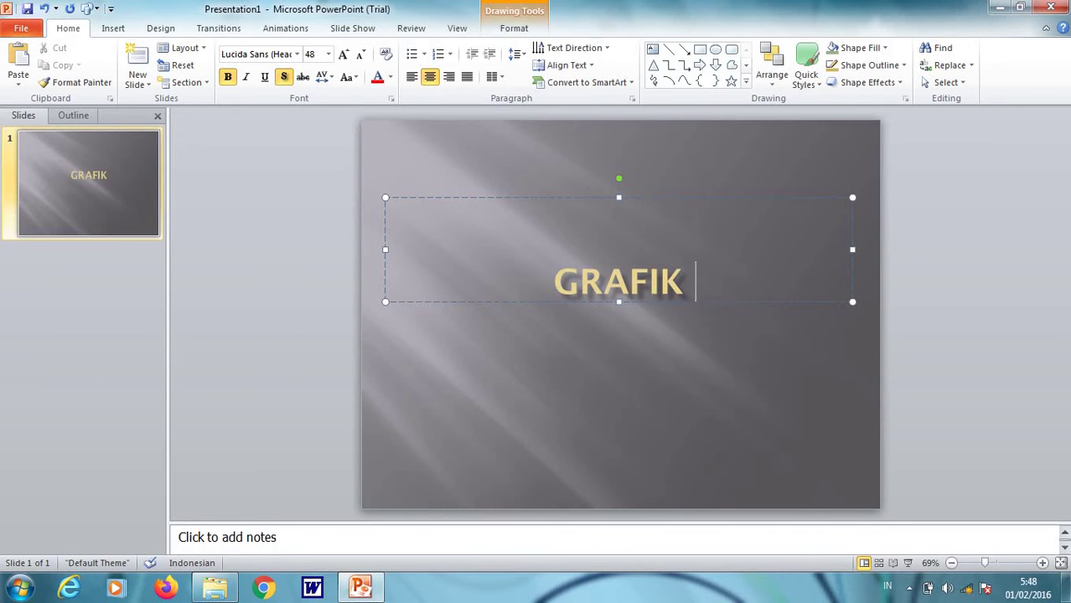
{"action": "type", "text": "JUM"}
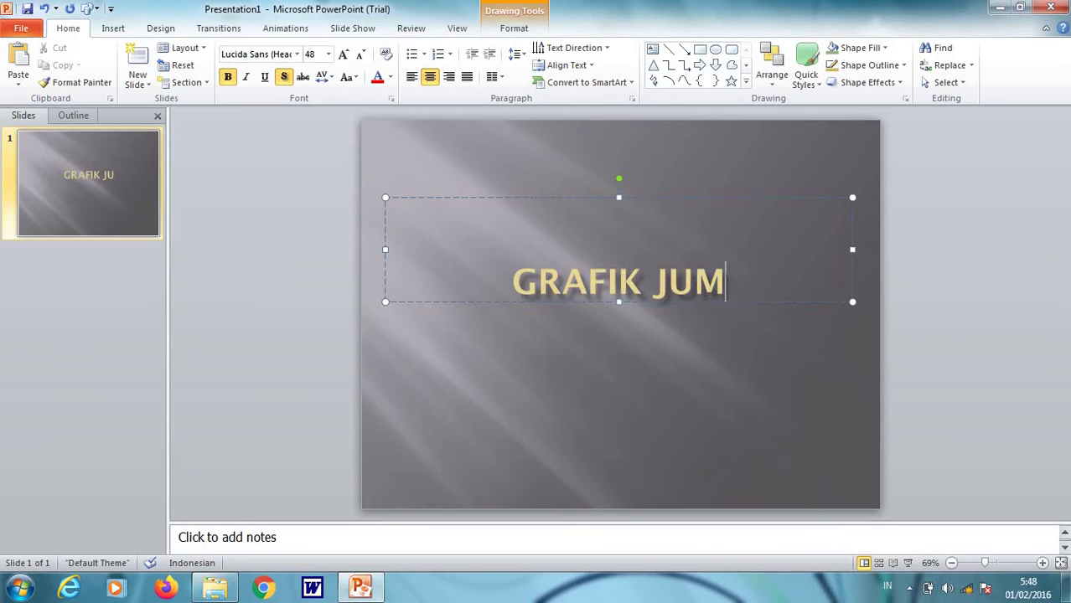
{"action": "type", "text": "LAH SIS"}
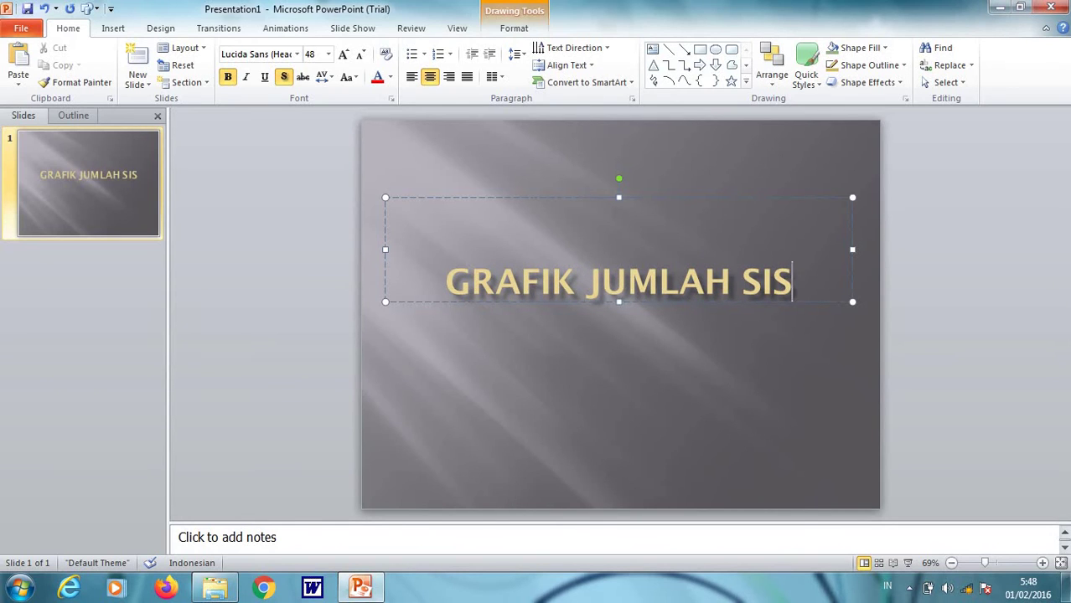
{"action": "type", "text": "WA"}
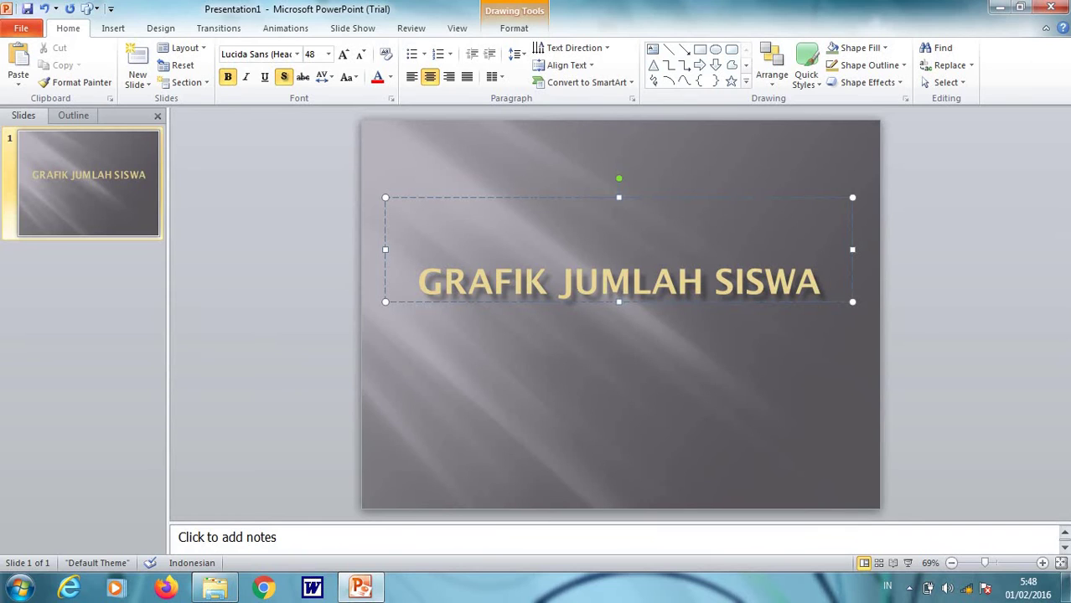
{"action": "type", "text": " SD"}
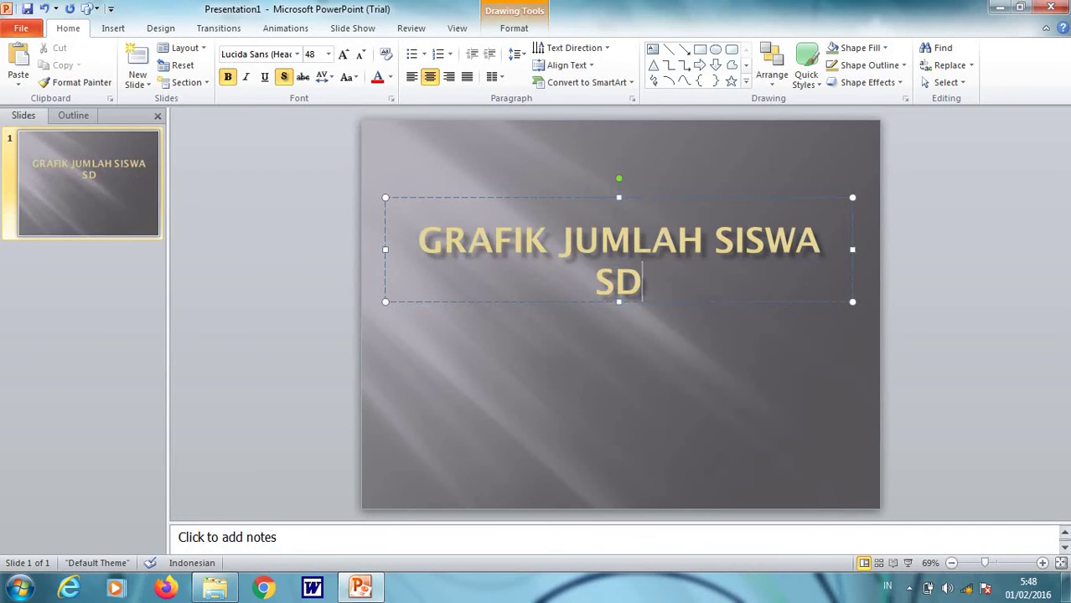
{"action": "type", "text": " K"}
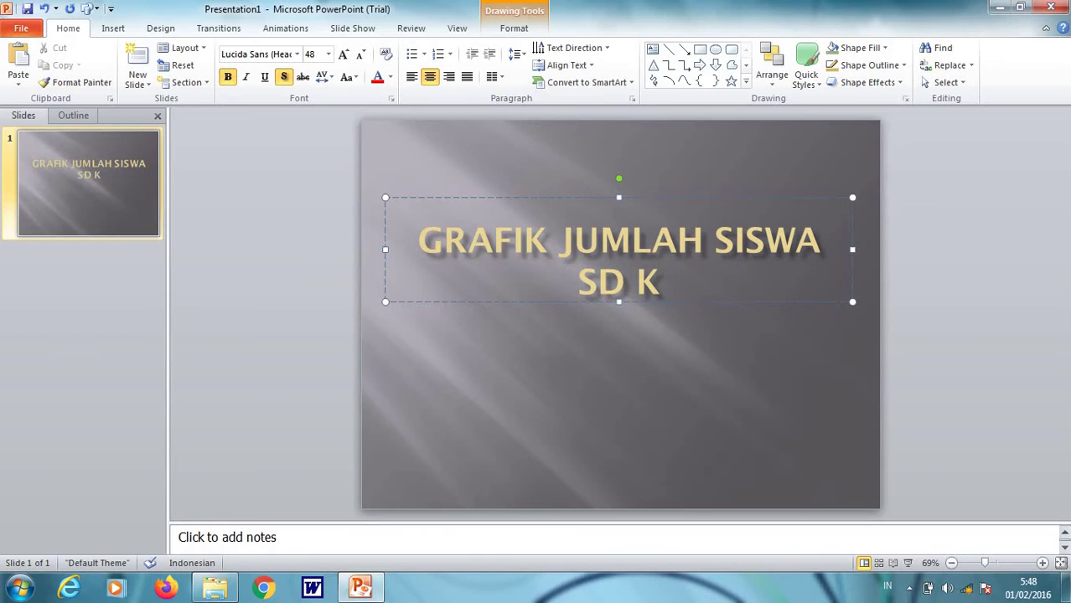
{"action": "type", "text": "RISTE"}
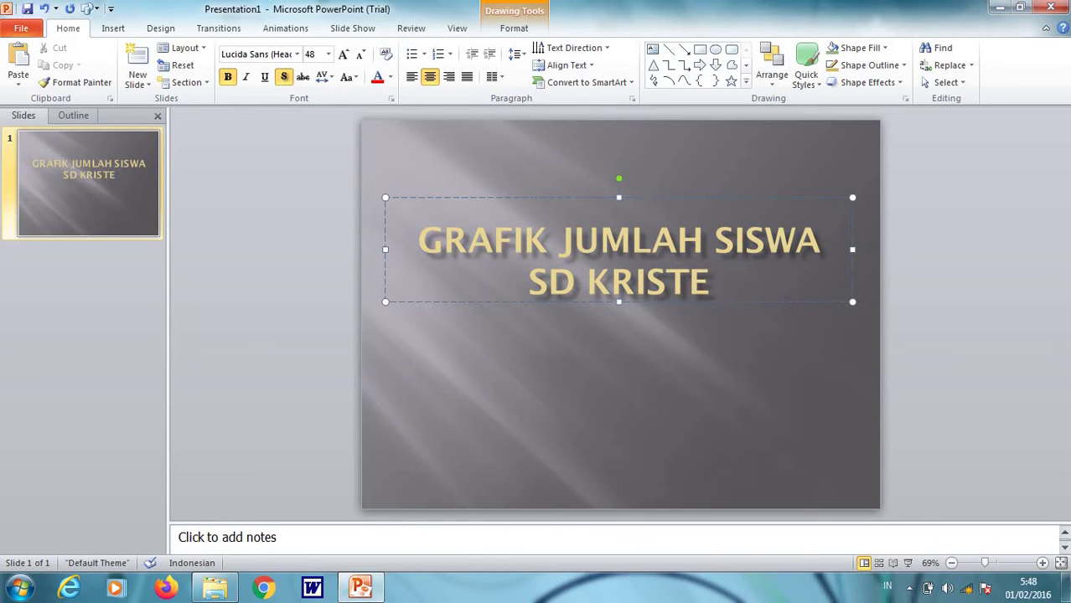
{"action": "type", "text": "N SR"}
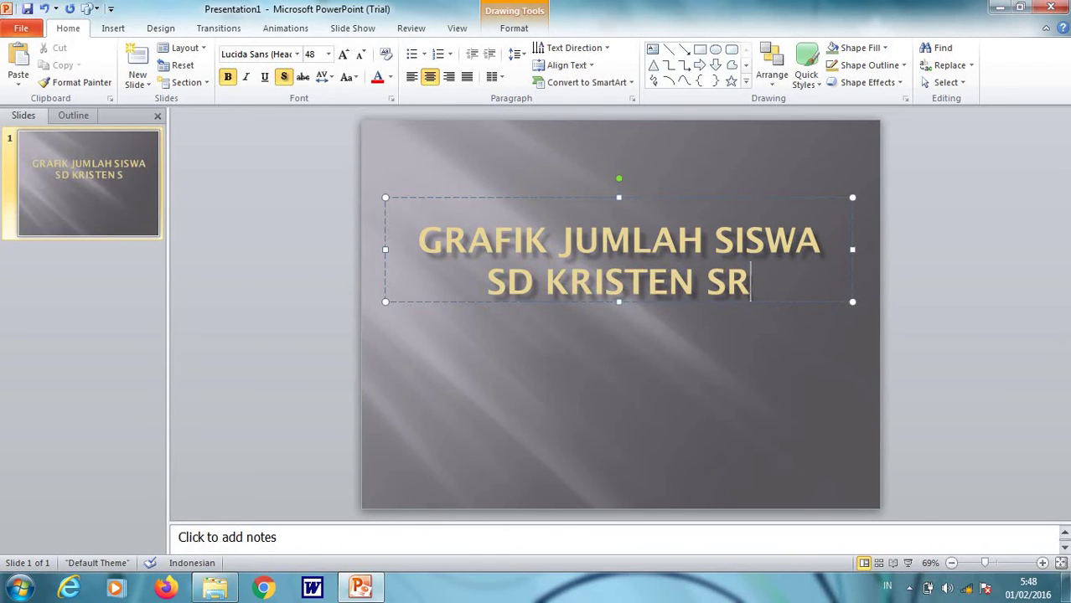
{"action": "type", "text": "IBHAWON"}
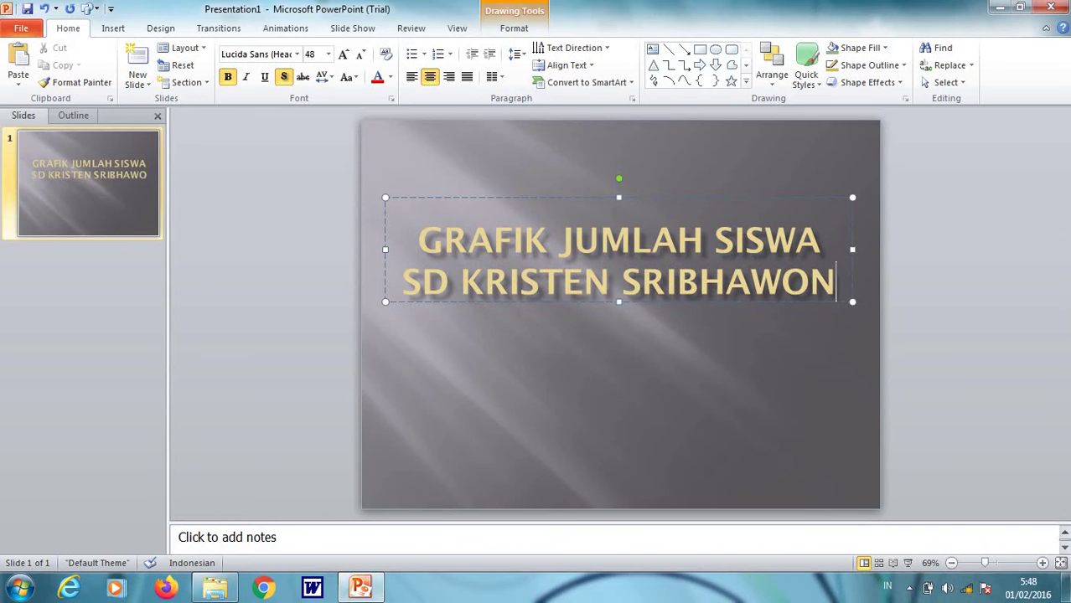
{"action": "type", "text": "O"}
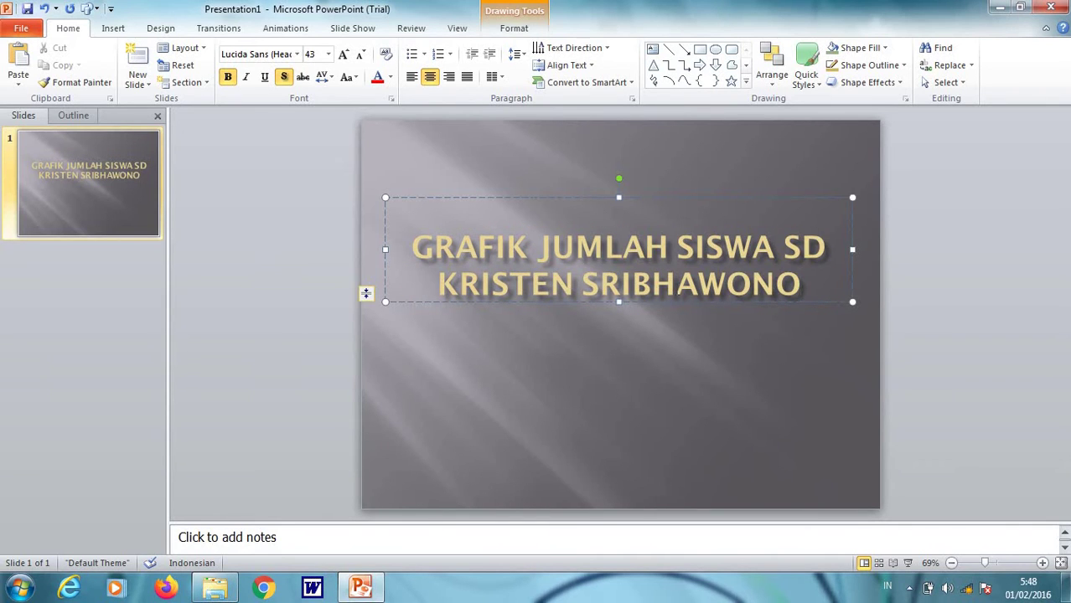
{"action": "left_click", "coordinate": [783, 243]}
{"action": "key", "text": "Return"}
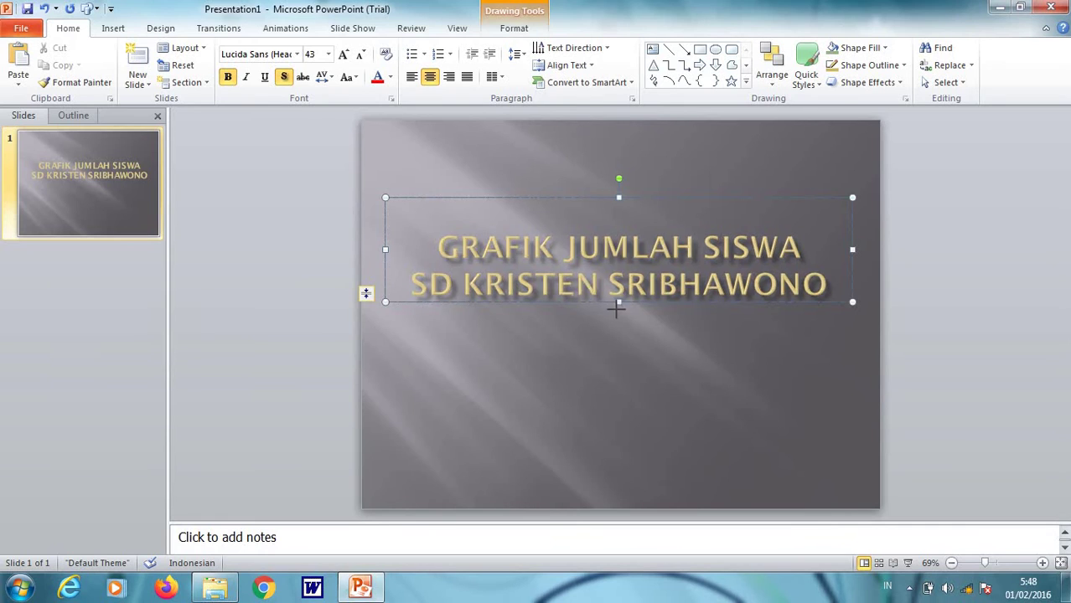
{"action": "left_click_drag", "start_coordinate": [618, 302], "coordinate": [622, 350]}
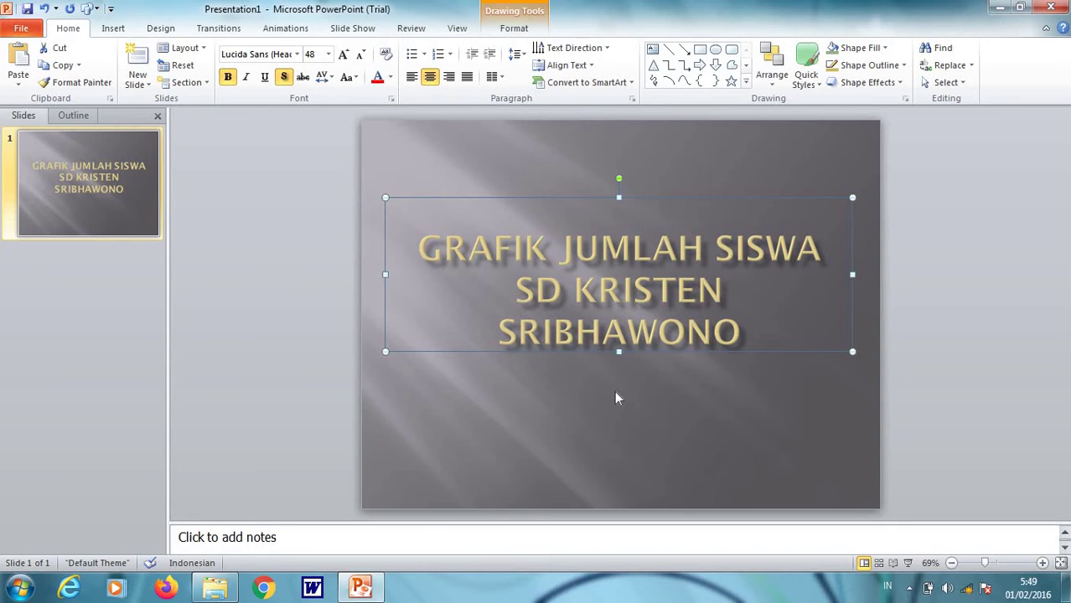
Step: Add a second slide, delete its title and content placeholders, and show the Insert ribbon
{"action": "left_click", "coordinate": [370, 445]}
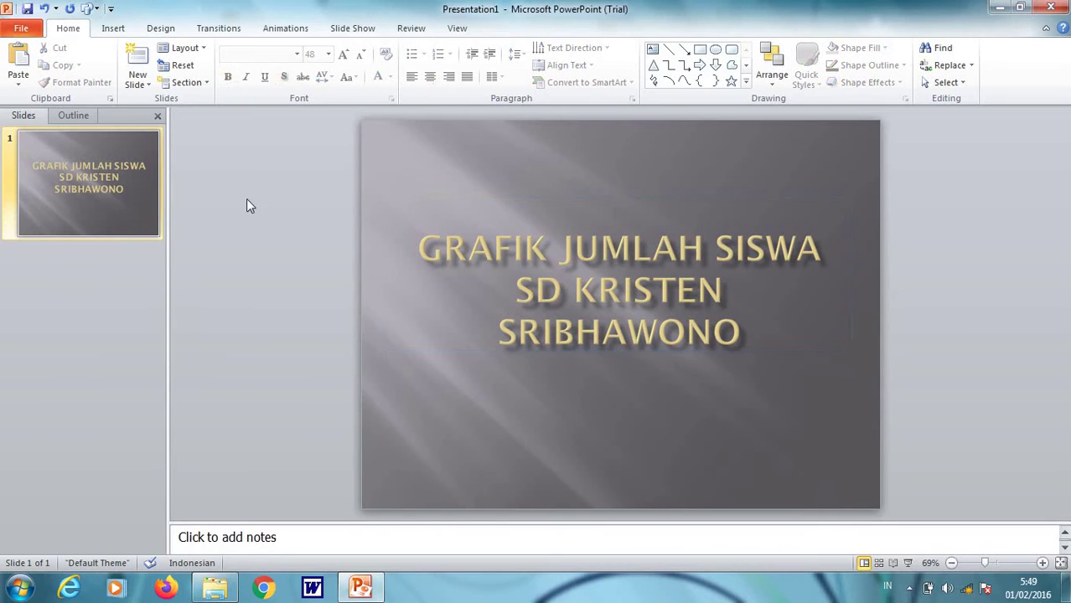
{"action": "left_click", "coordinate": [138, 61]}
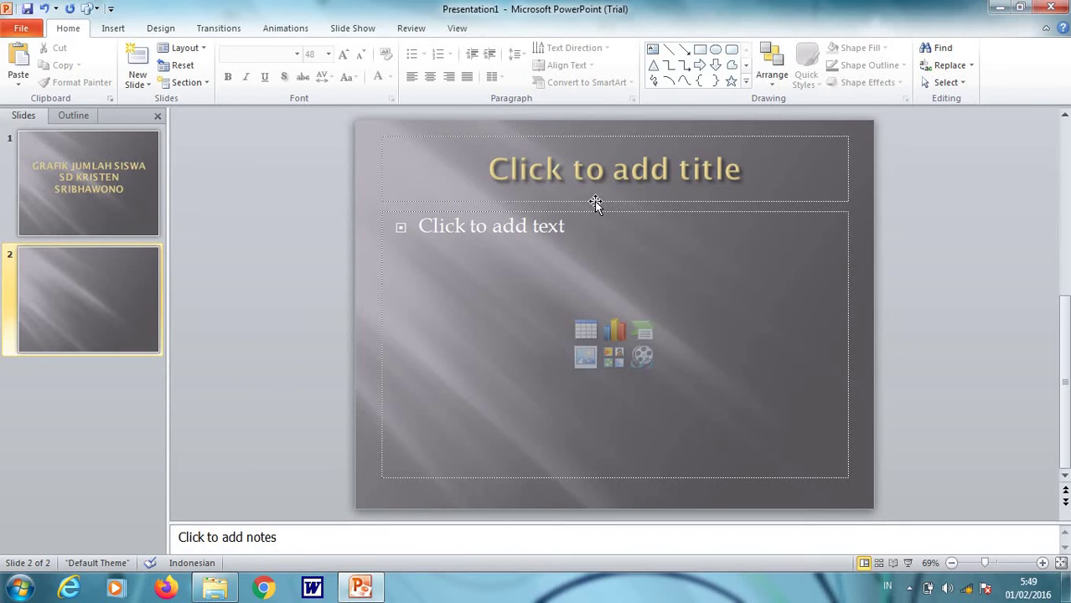
{"action": "left_click", "coordinate": [595, 202]}
{"action": "key", "text": "Delete"}
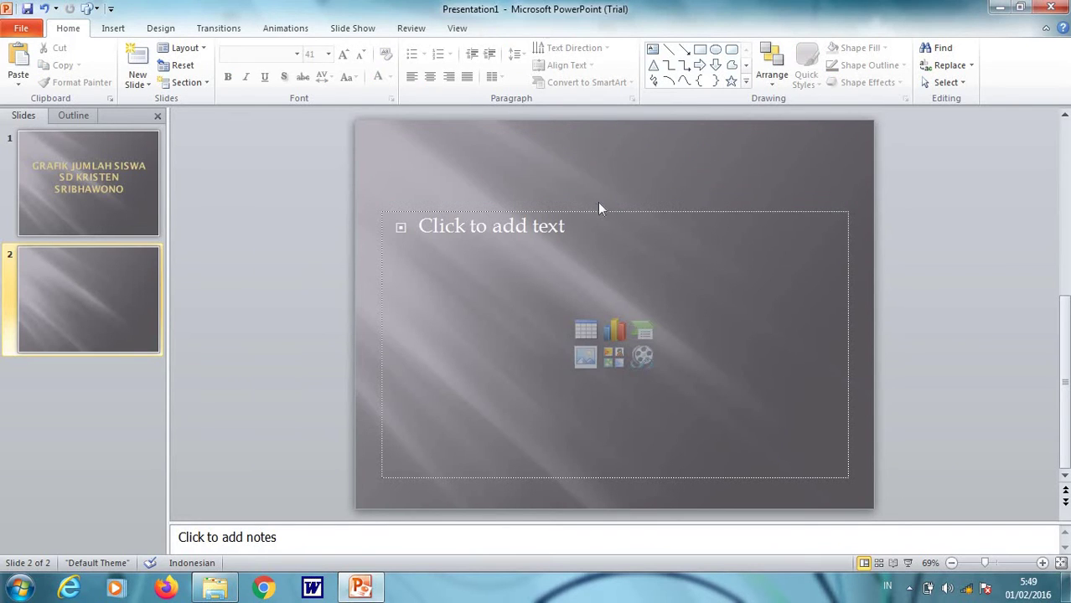
{"action": "left_click", "coordinate": [598, 210]}
{"action": "key", "text": "Delete"}
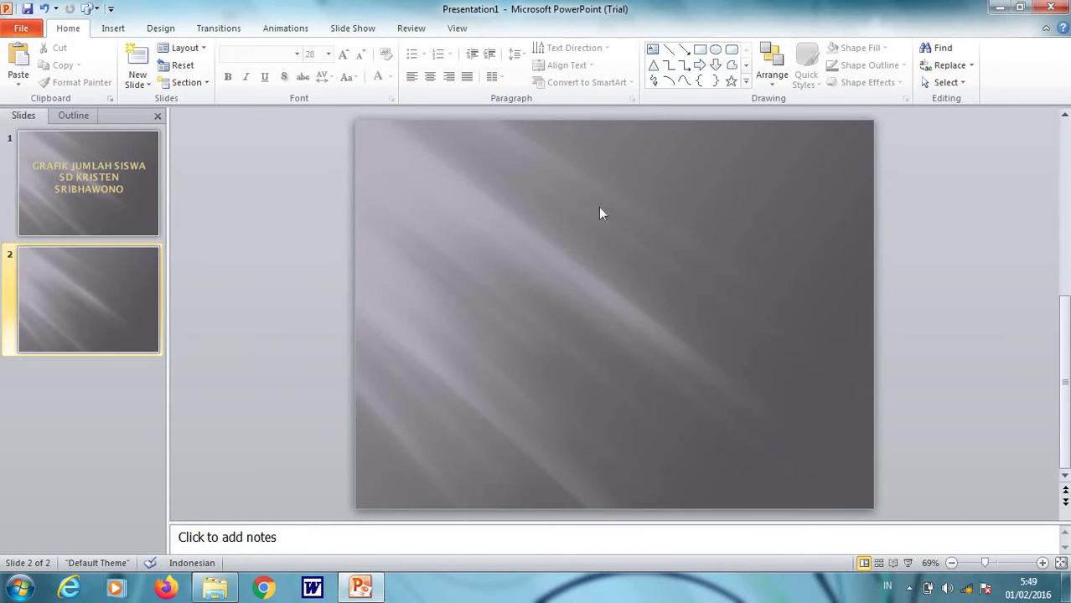
{"action": "left_click", "coordinate": [103, 38]}
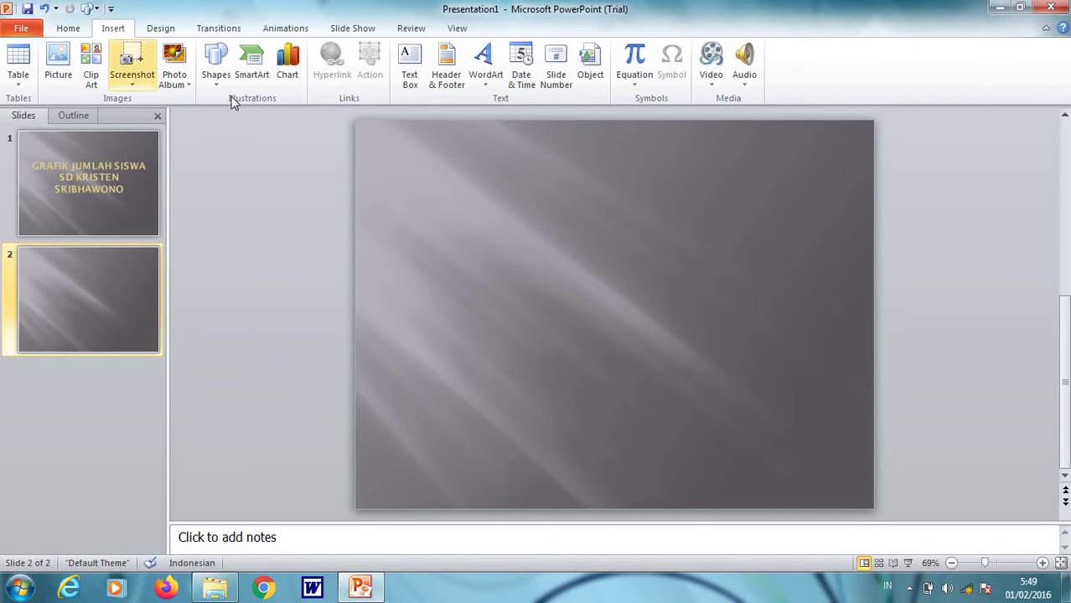
Step: Open the Insert Chart gallery, browse the types, and select Stacked Column
{"action": "left_click", "coordinate": [295, 86]}
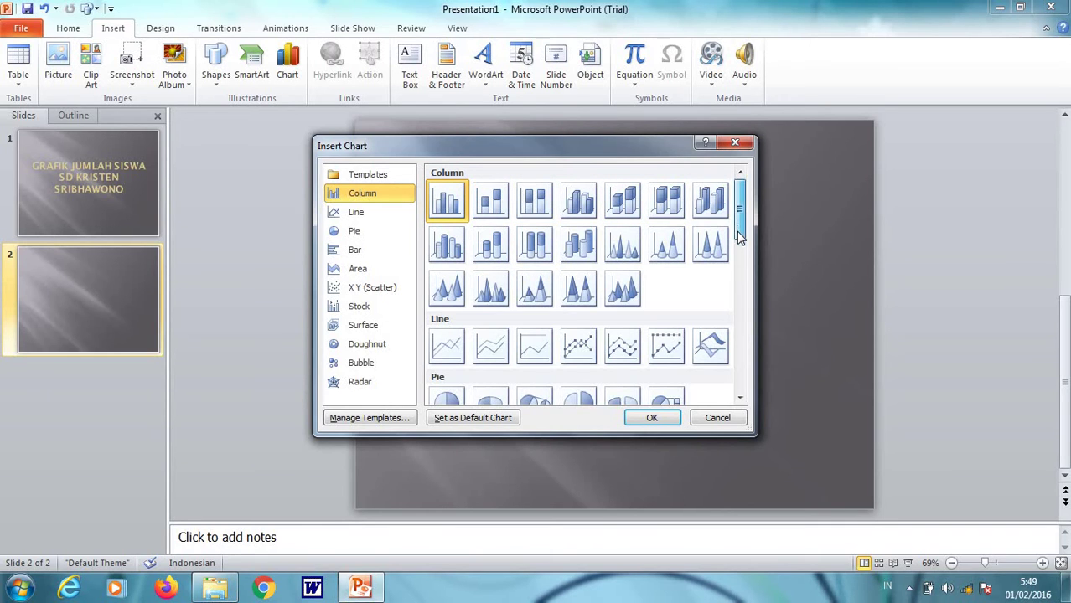
{"action": "scroll", "coordinate": [736, 231], "scroll_direction": "down", "scroll_amount": 2}
{"action": "scroll", "coordinate": [737, 231], "scroll_direction": "down", "scroll_amount": 1}
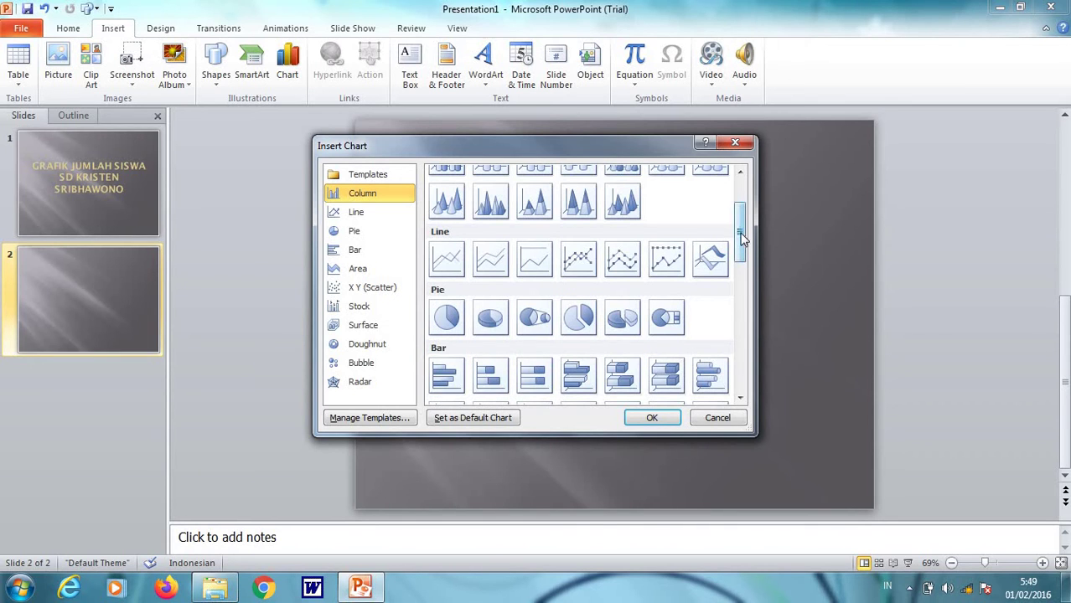
{"action": "mouse_move", "coordinate": [741, 237]}
{"action": "left_mouse_down"}
{"action": "mouse_move", "coordinate": [744, 335]}
{"action": "mouse_move", "coordinate": [742, 317]}
{"action": "left_mouse_up"}
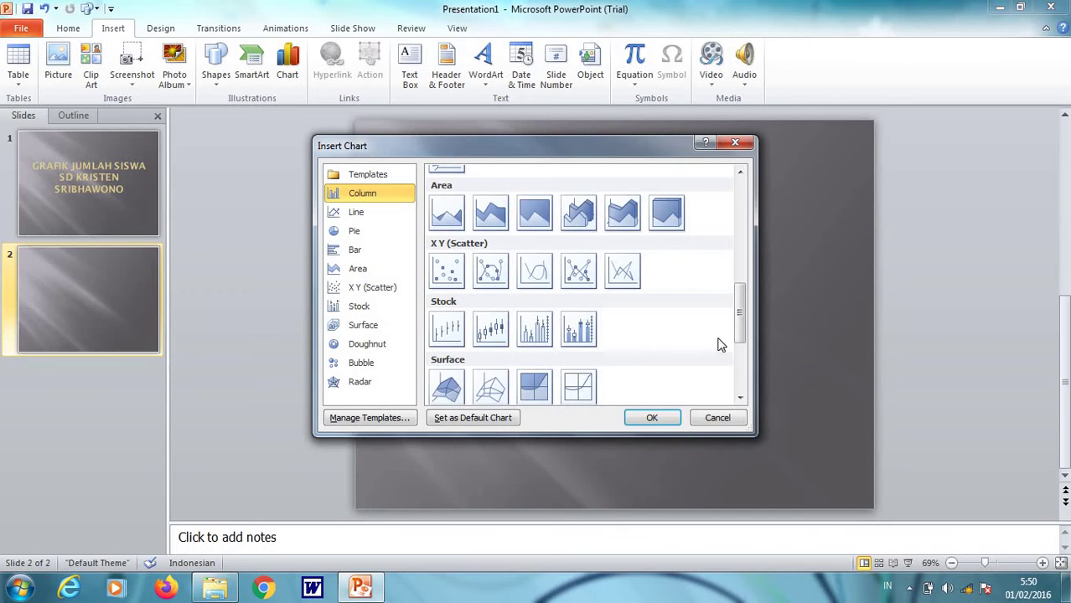
{"action": "mouse_move", "coordinate": [738, 331]}
{"action": "left_mouse_down"}
{"action": "mouse_move", "coordinate": [741, 380]}
{"action": "mouse_move", "coordinate": [741, 204]}
{"action": "left_mouse_up"}
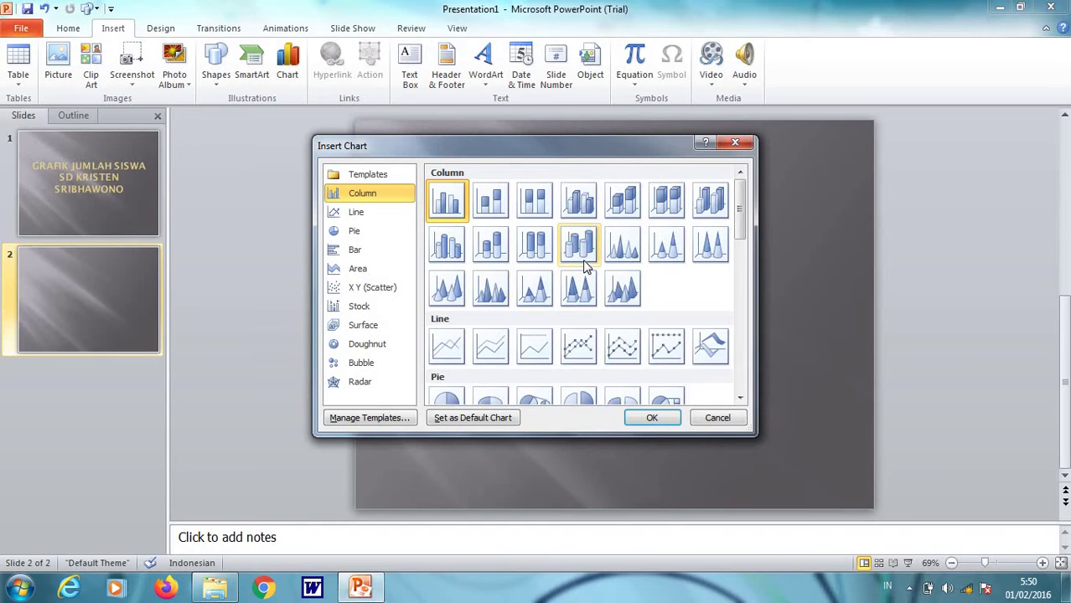
{"action": "left_click", "coordinate": [492, 209]}
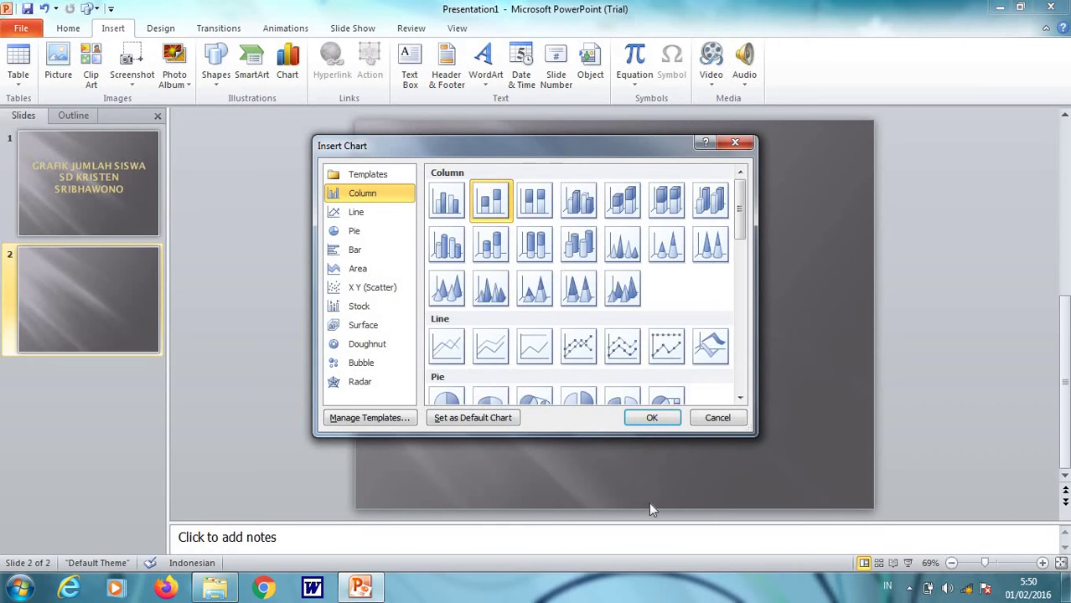
Step: Insert the Stacked Column chart on slide 2, opening its sample data in Excel
{"action": "left_click", "coordinate": [652, 418]}
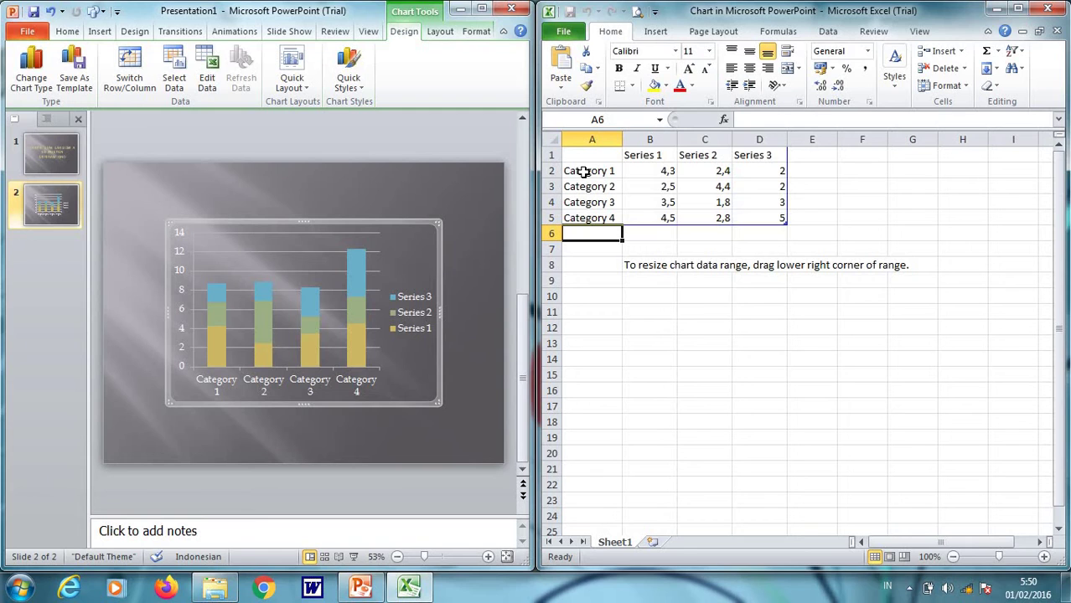
Step: Add 'KELAS 5' after SISWA in slide 1's title, then return to slide 2
{"action": "left_click", "coordinate": [69, 168]}
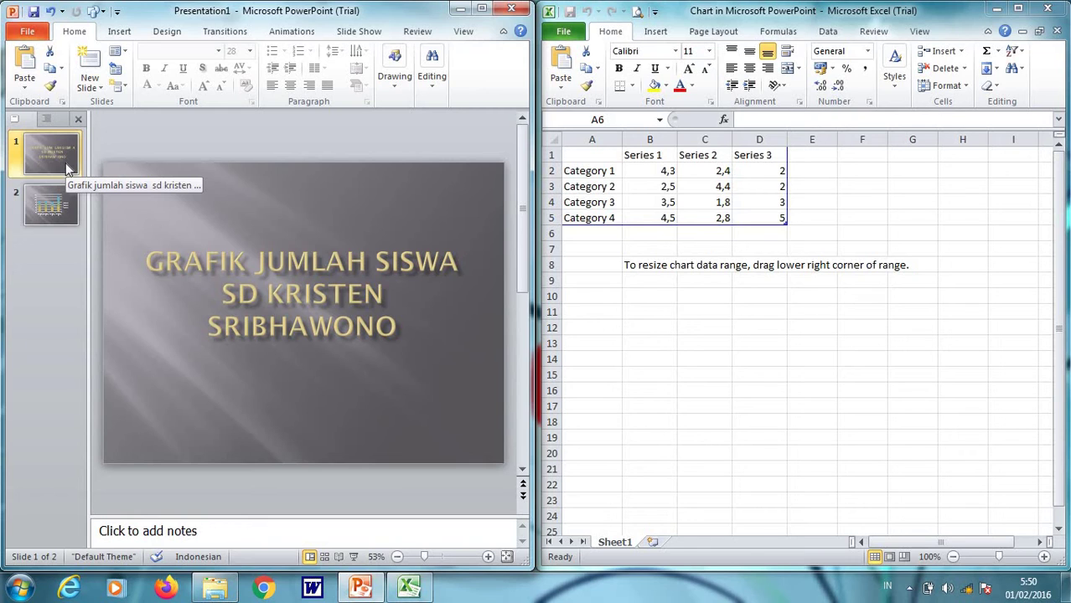
{"action": "left_click", "coordinate": [63, 215]}
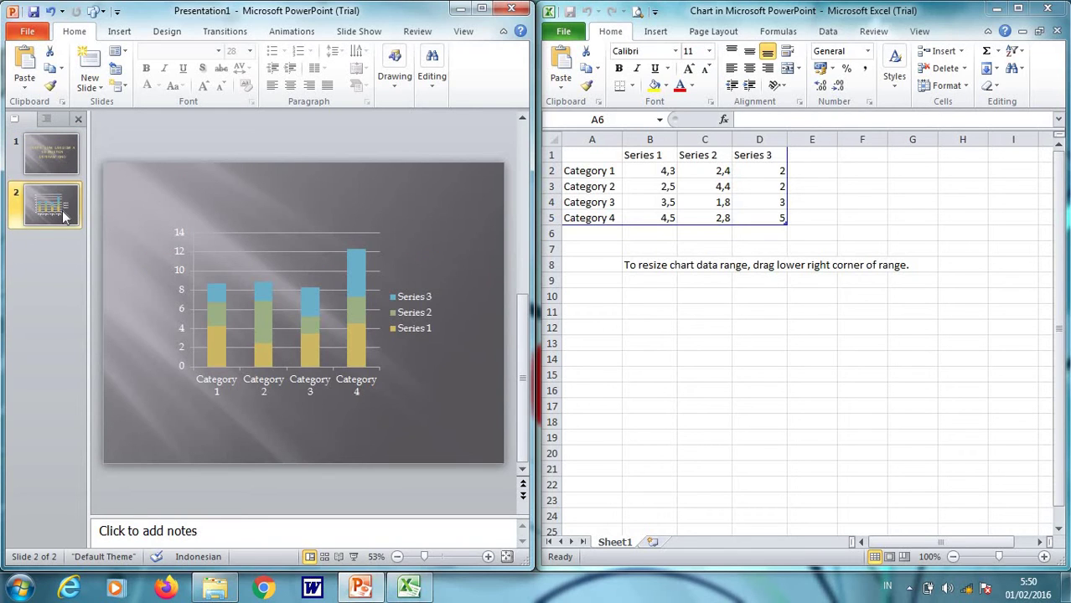
{"action": "left_click", "coordinate": [57, 168]}
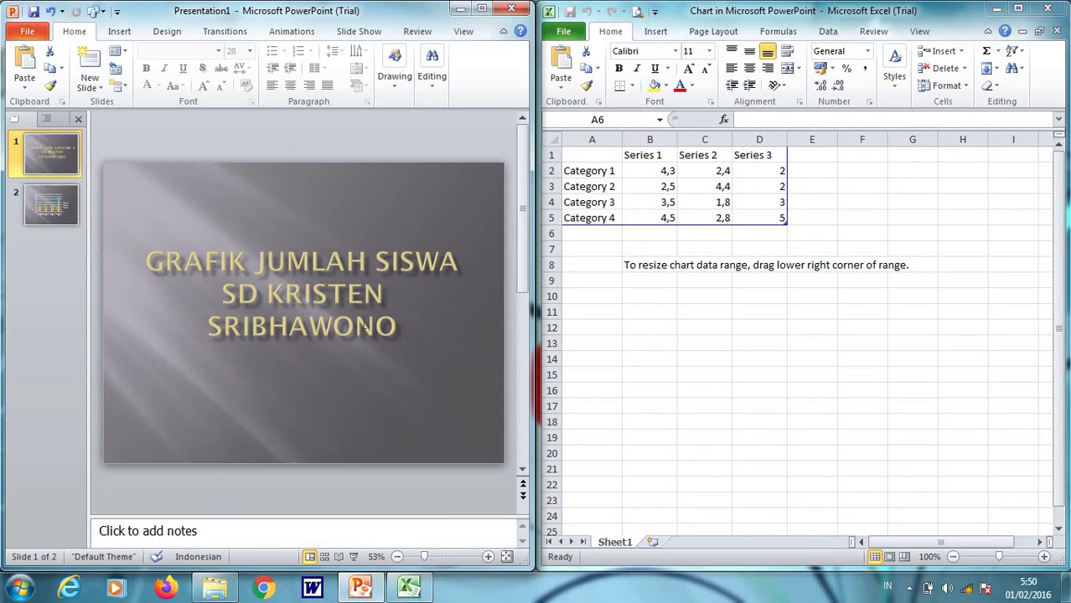
{"action": "left_click", "coordinate": [467, 263]}
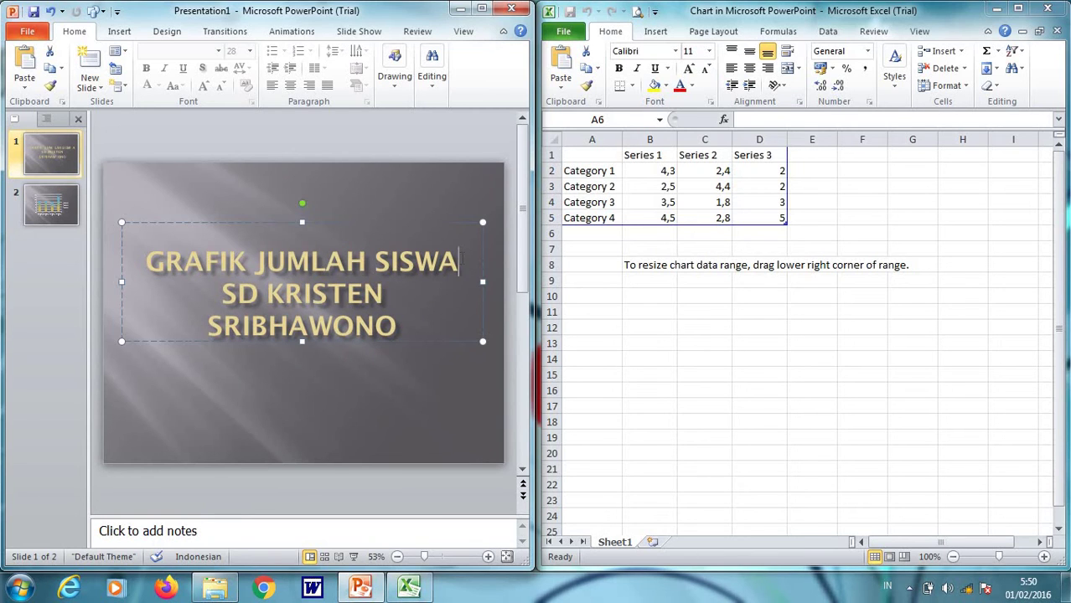
{"action": "type", "text": " K"}
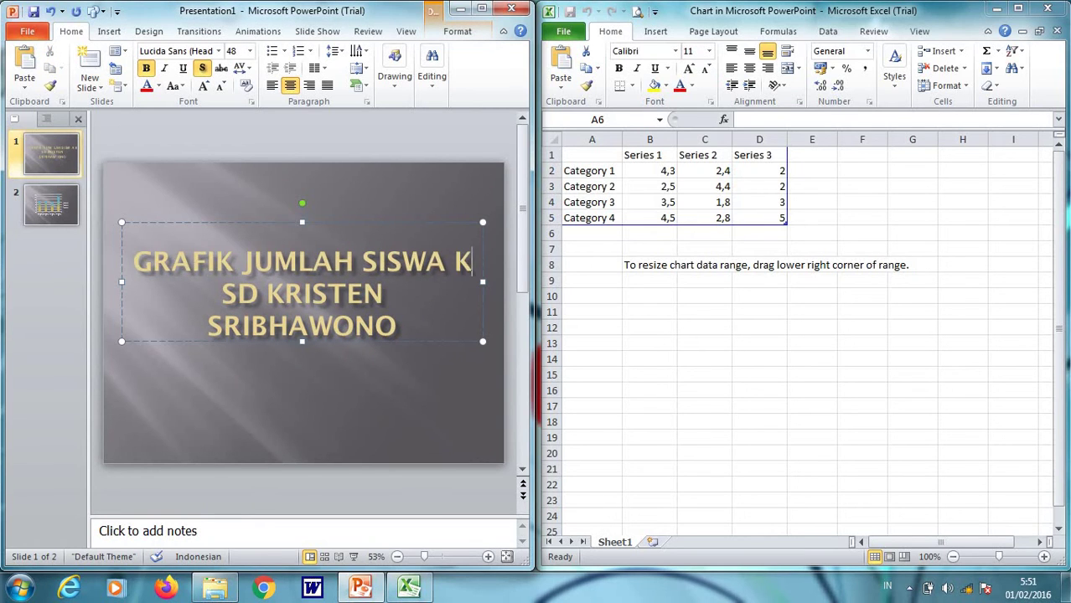
{"action": "type", "text": "ELAS"}
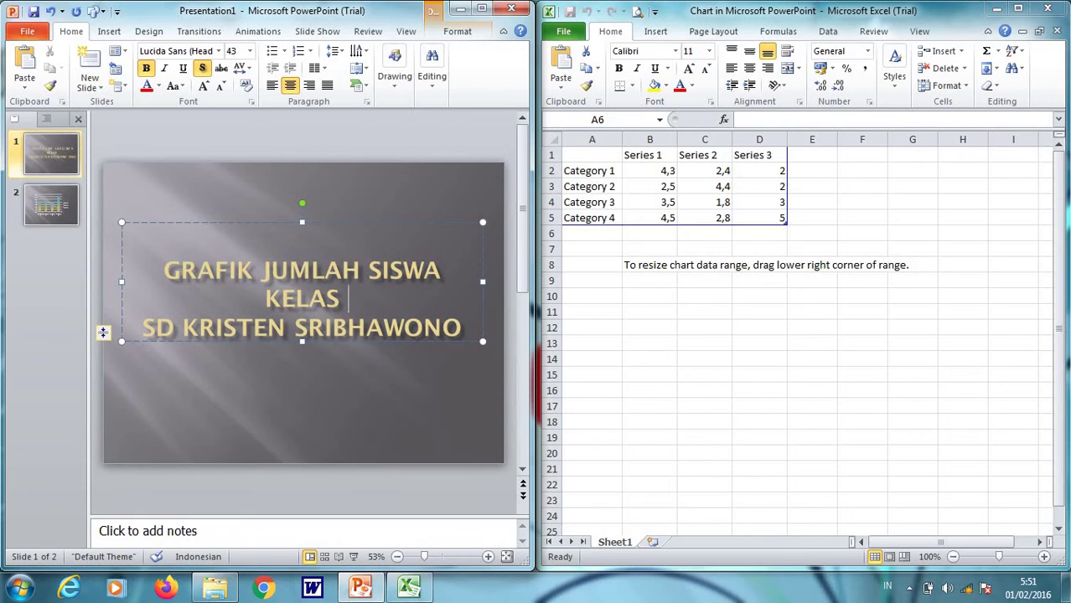
{"action": "type", "text": " 5"}
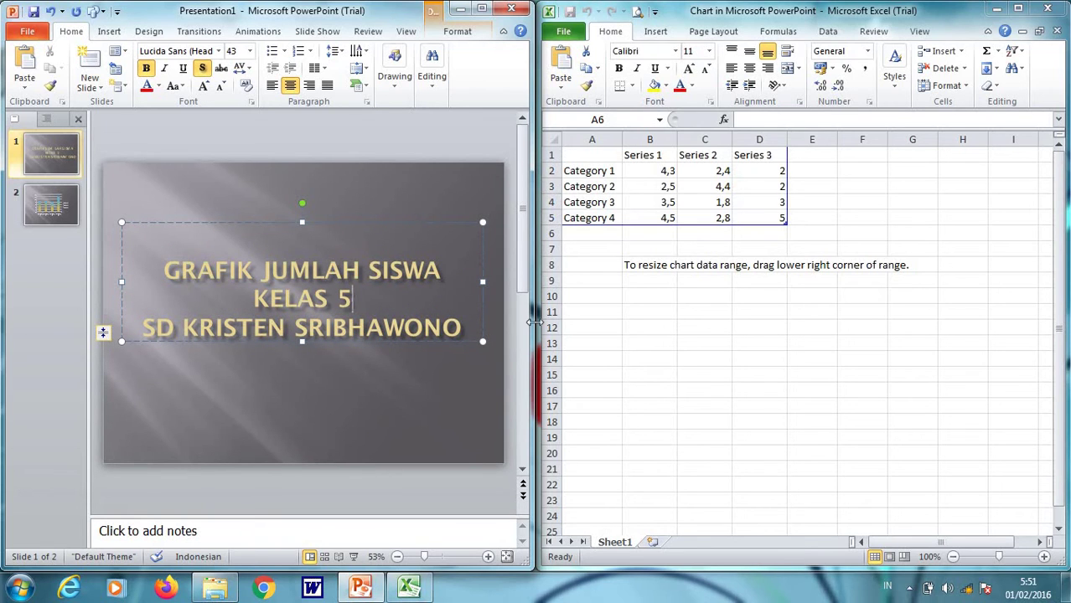
{"action": "left_click", "coordinate": [55, 207]}
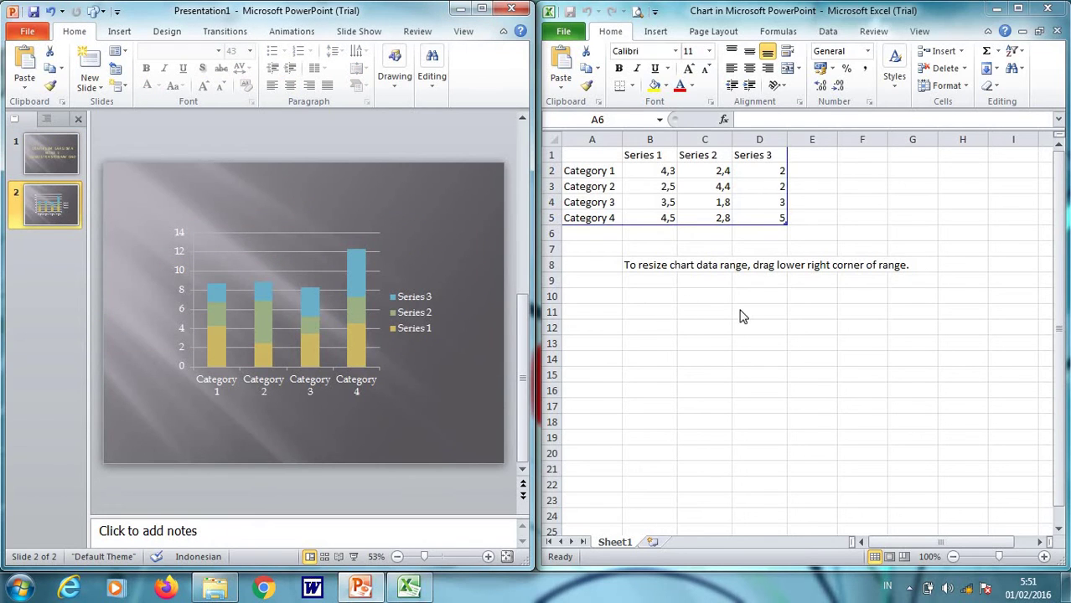
Step: In the chart data sheet, relabel cells A5 and A4 as 2021 and 2020
{"action": "left_click", "coordinate": [594, 171]}
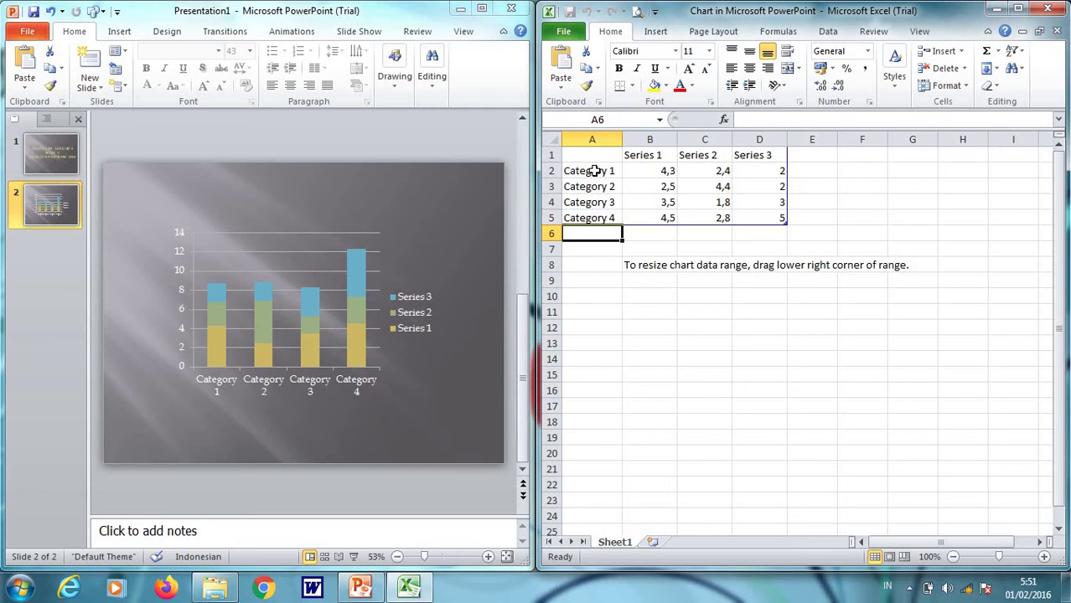
{"action": "left_click", "coordinate": [594, 170]}
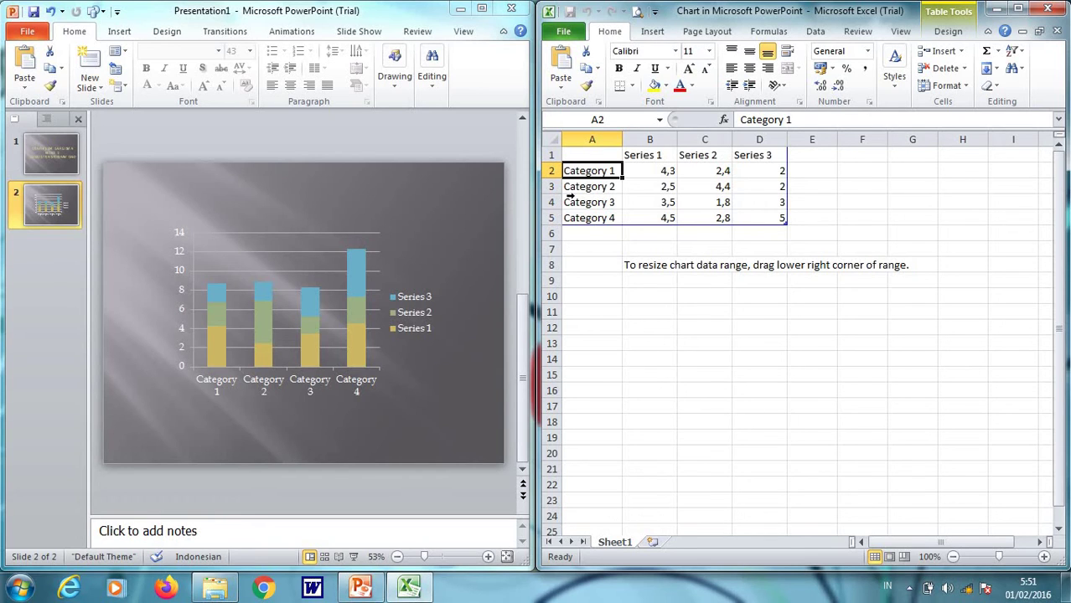
{"action": "left_click", "coordinate": [593, 219]}
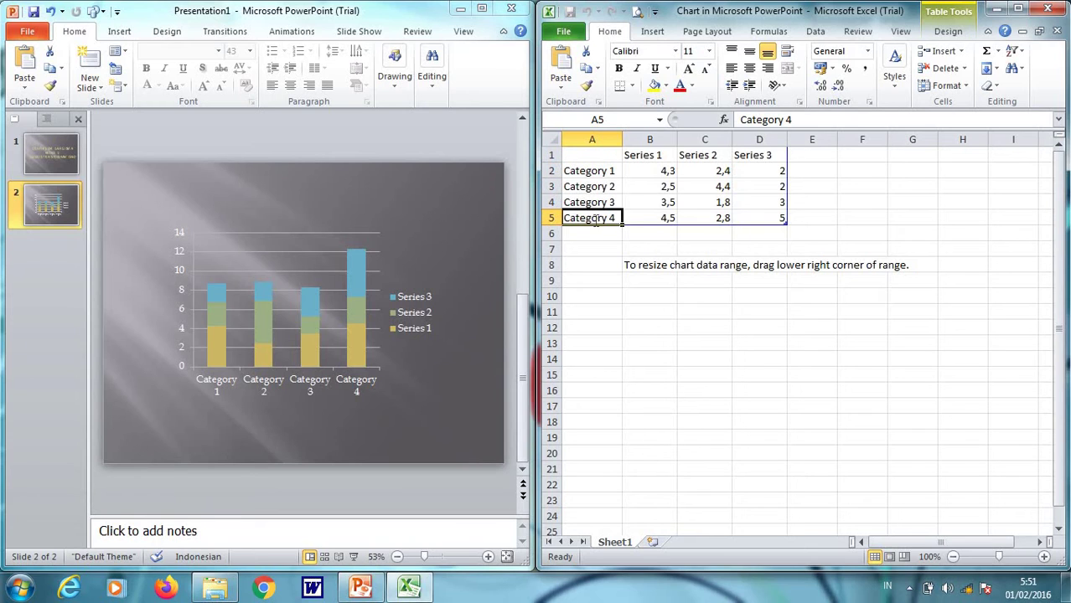
{"action": "type", "text": "2021"}
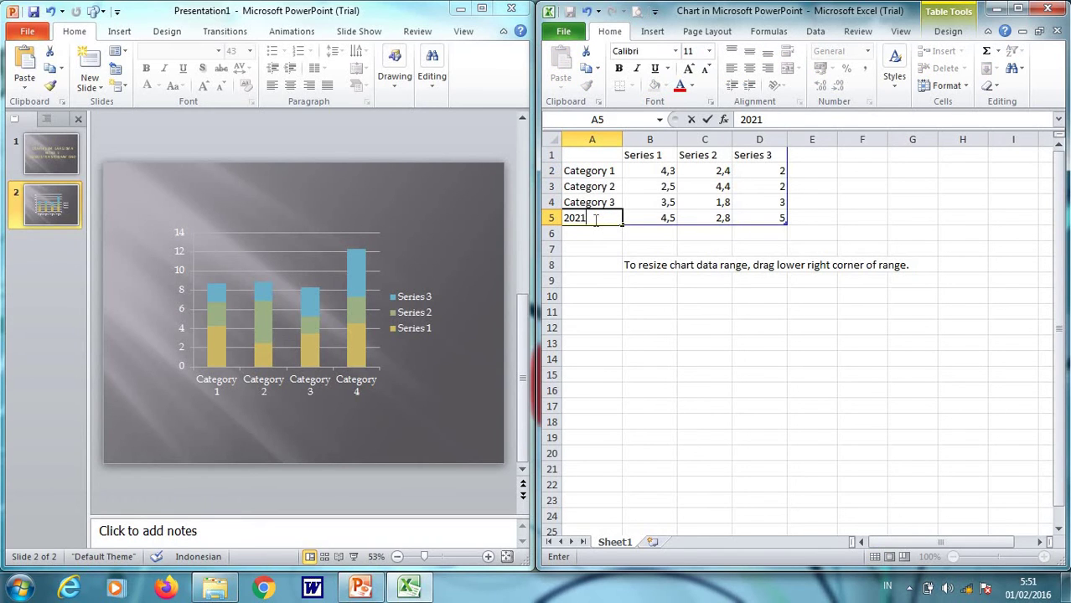
{"action": "left_click", "coordinate": [592, 201]}
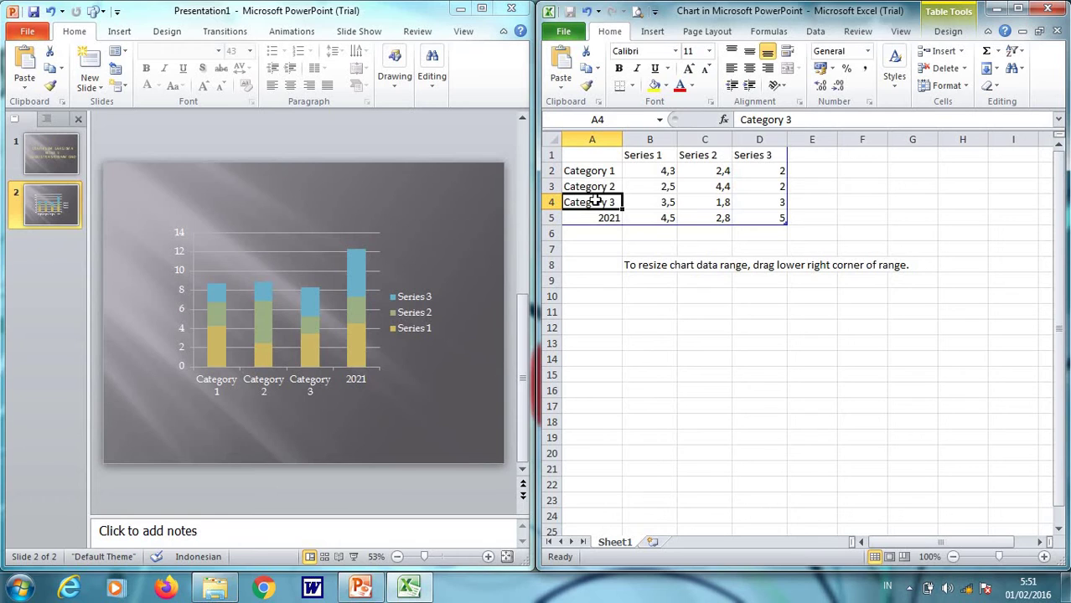
{"action": "type", "text": "202"}
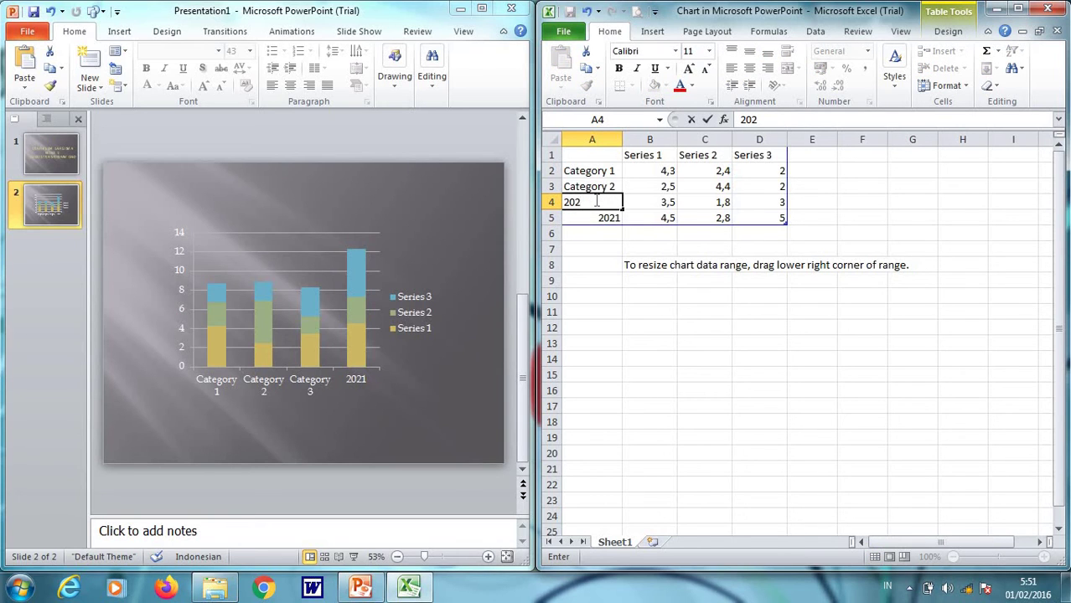
{"action": "type", "text": "0"}
Step: Relabel cells A3 and A2 as 2019 and 2018
{"action": "left_click", "coordinate": [591, 186]}
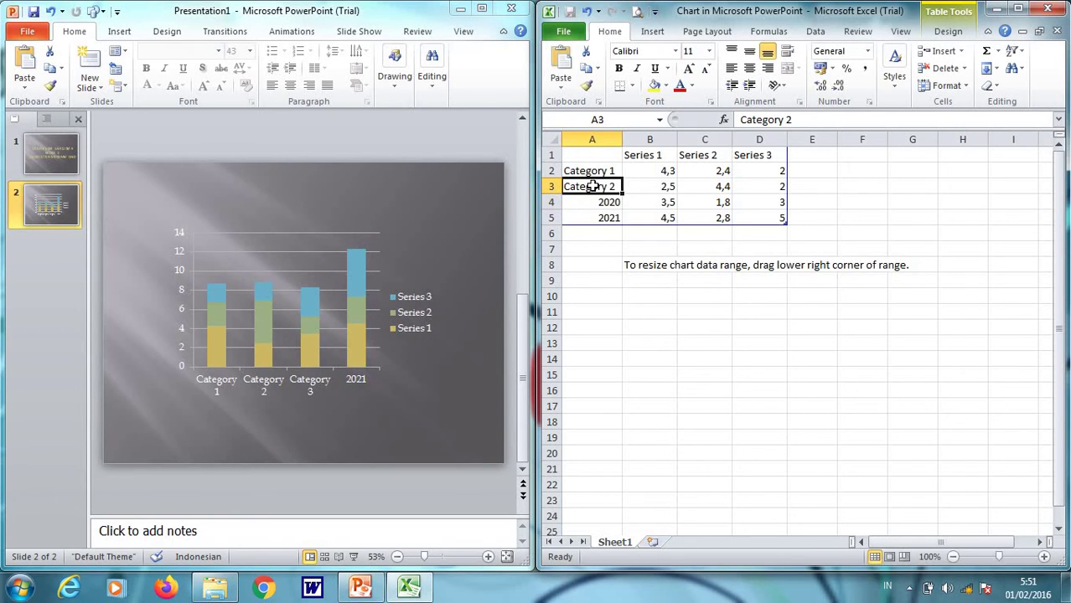
{"action": "type", "text": "201"}
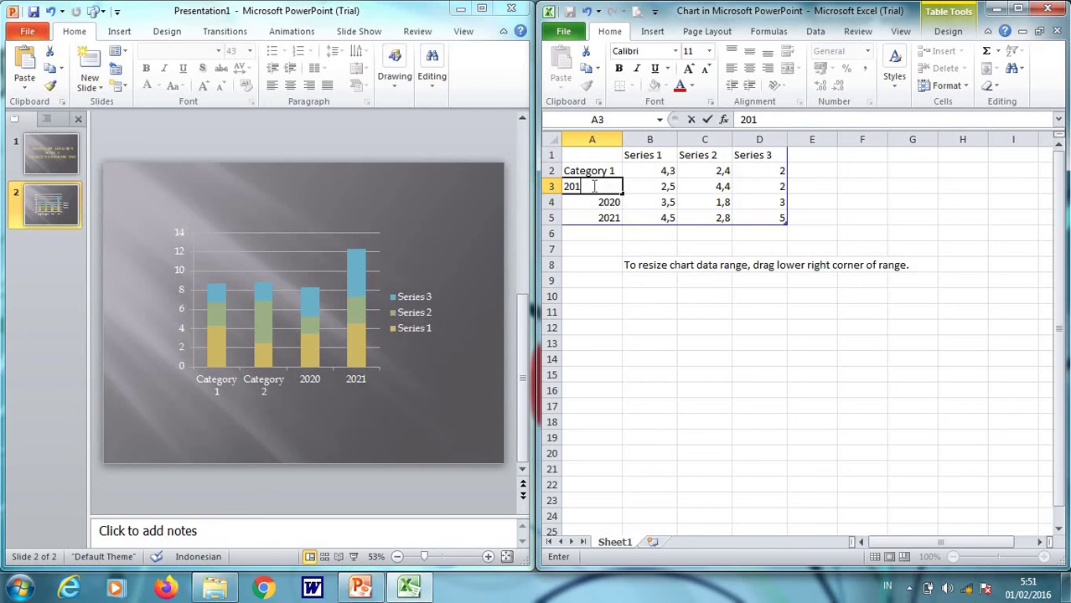
{"action": "type", "text": "8"}
{"action": "key", "text": "BackSpace"}
{"action": "type", "text": "9"}
{"action": "left_click", "coordinate": [597, 171]}
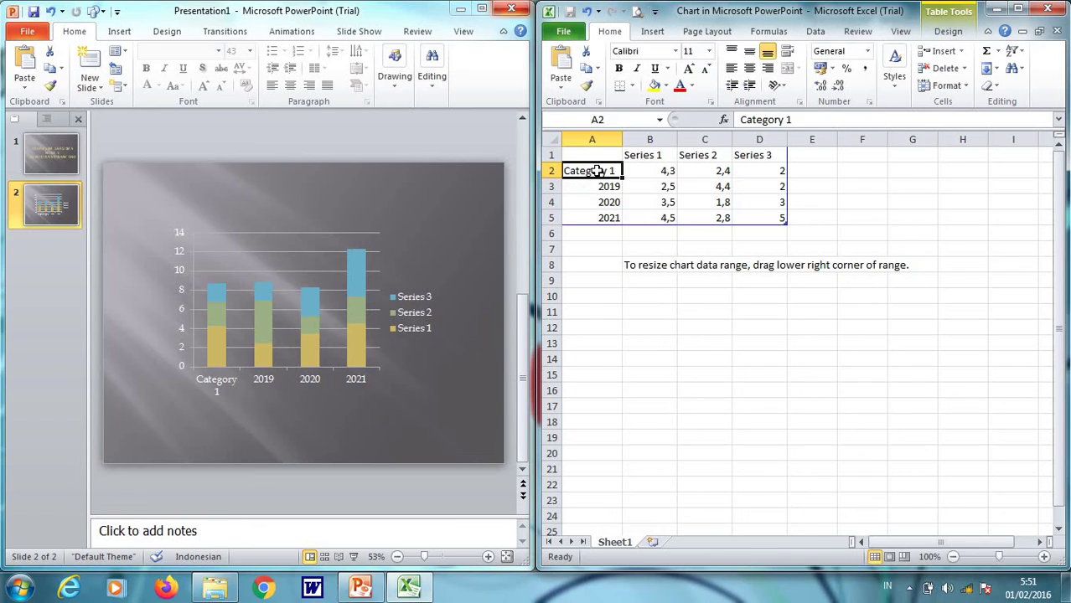
{"action": "type", "text": "201"}
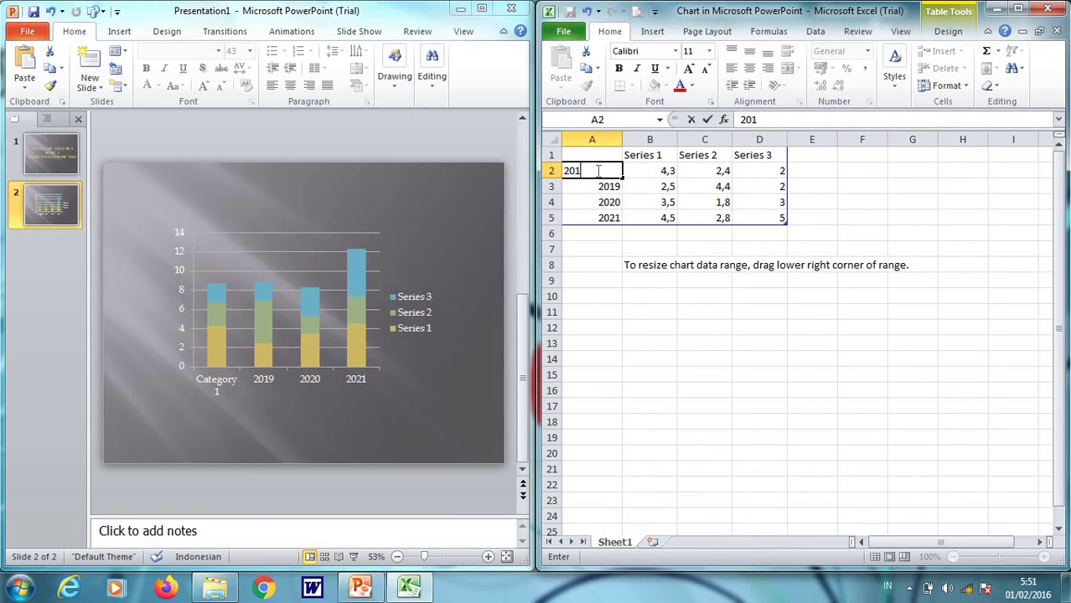
{"action": "type", "text": "8"}
{"action": "left_click", "coordinate": [650, 170]}
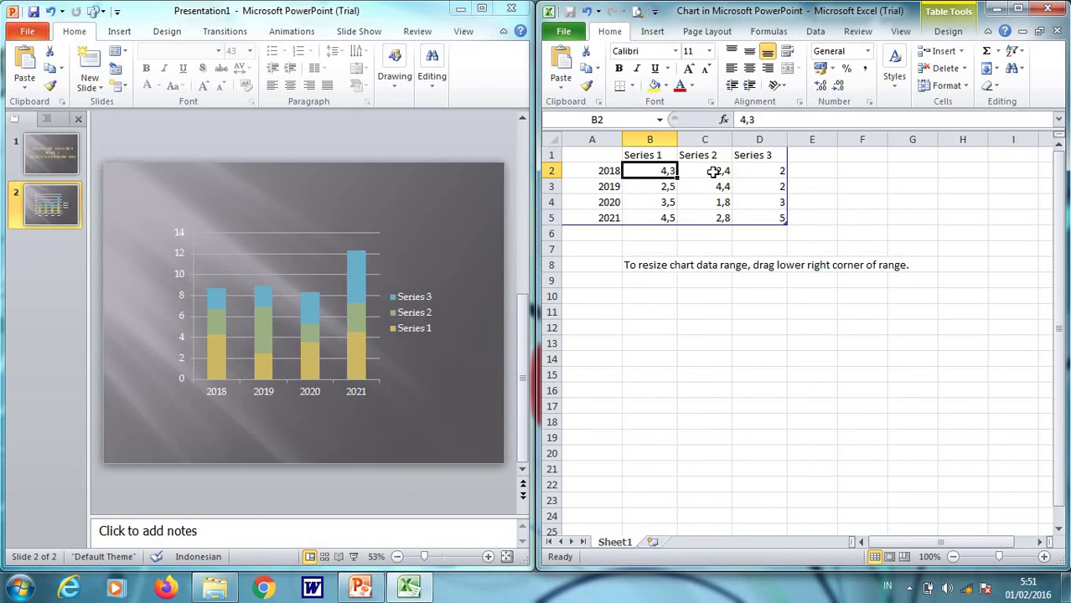
Step: Clear the Series 2 and Series 3 values in C2:D5, leaving only Series 1
{"action": "left_click_drag", "start_coordinate": [712, 172], "coordinate": [745, 220]}
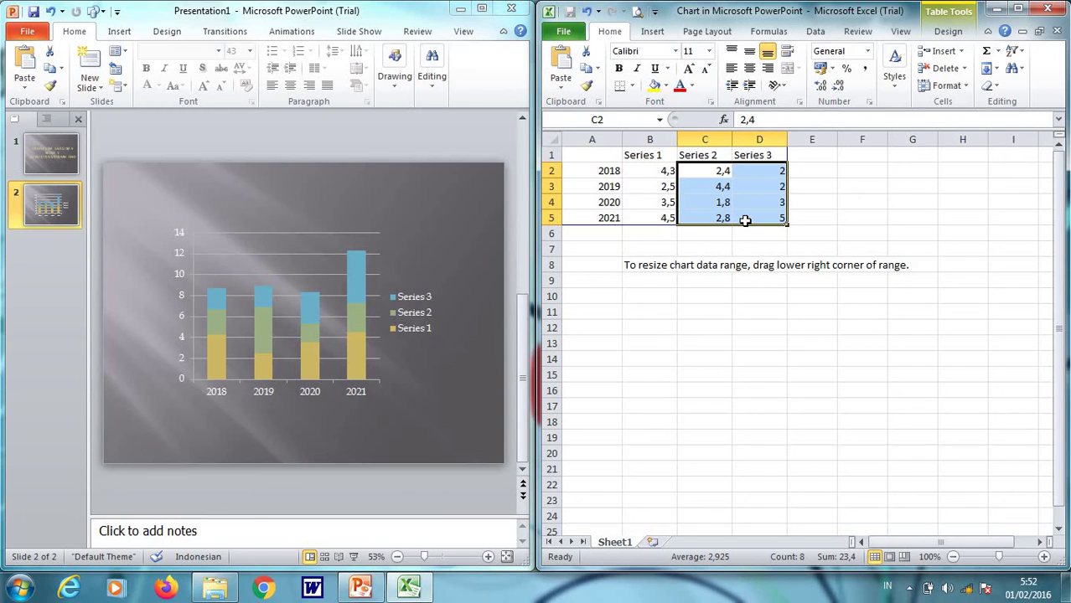
{"action": "key", "text": "BackSpace"}
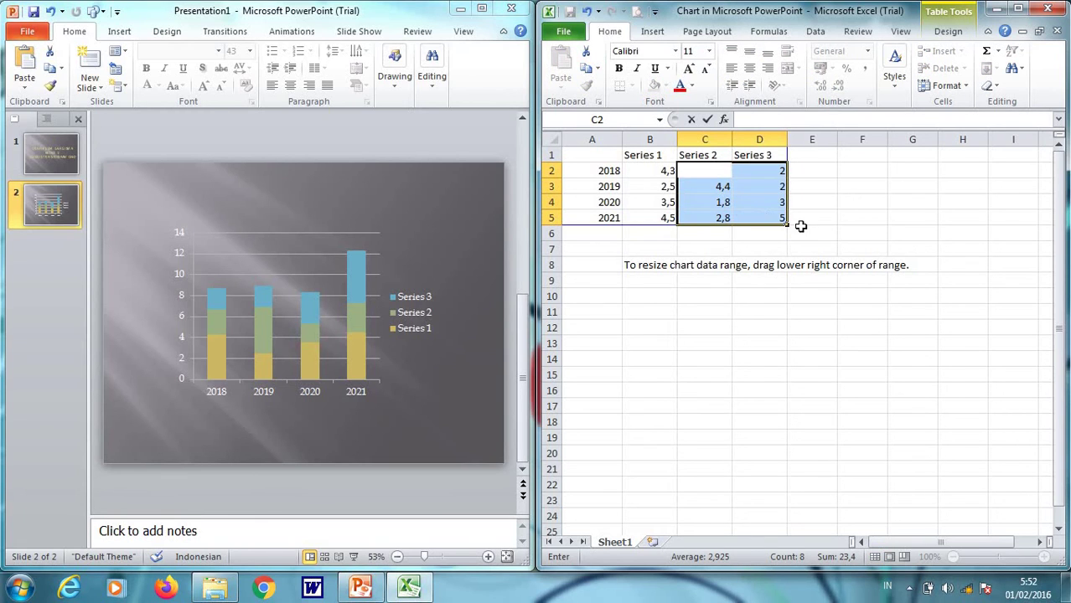
{"action": "left_click", "coordinate": [800, 226]}
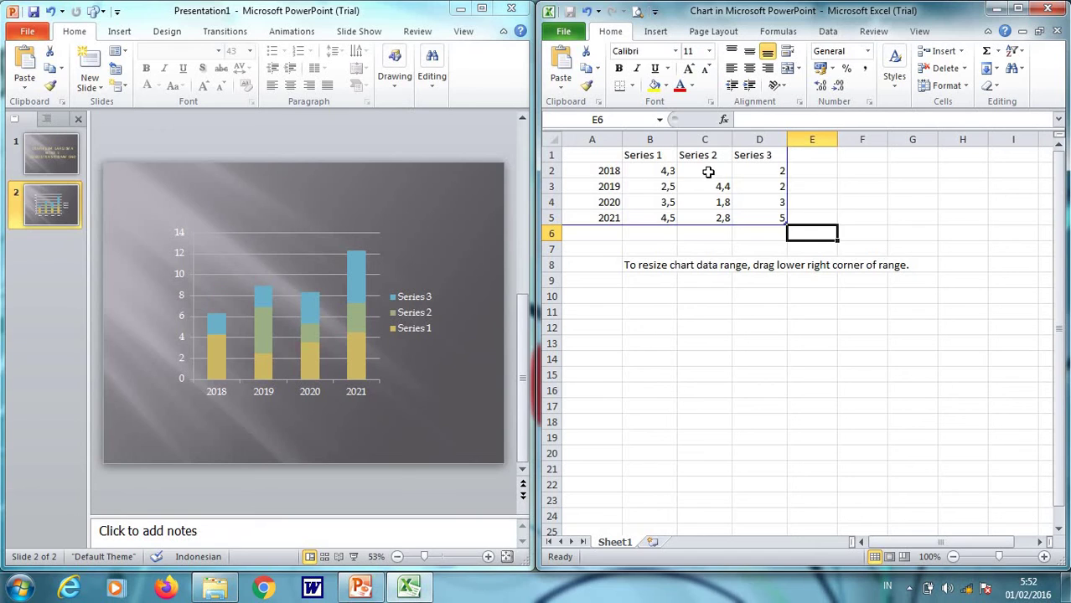
{"action": "left_click_drag", "start_coordinate": [708, 171], "coordinate": [759, 220]}
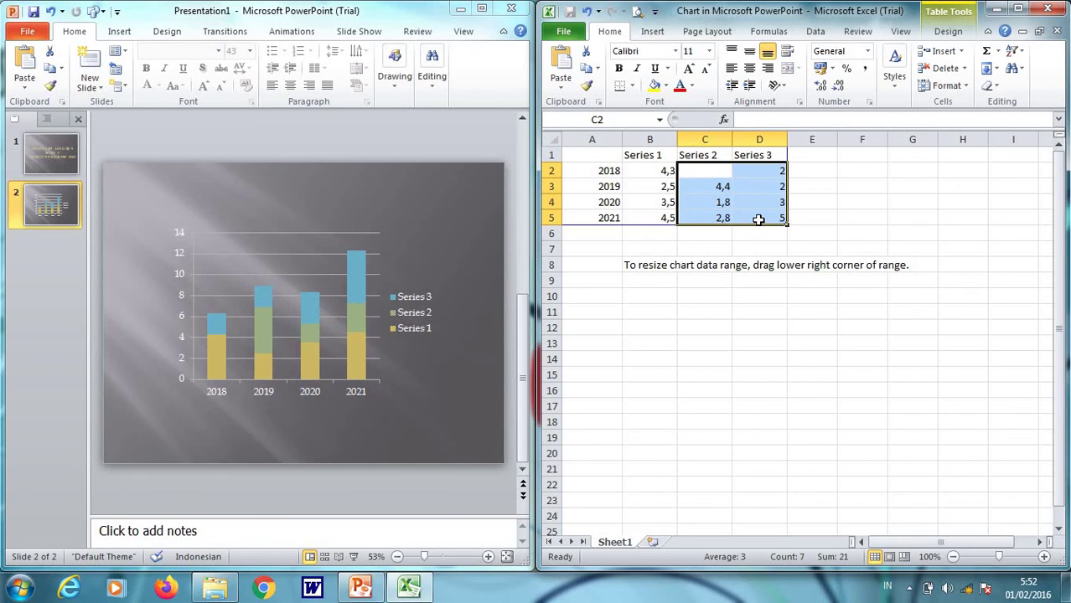
{"action": "key", "text": "Delete"}
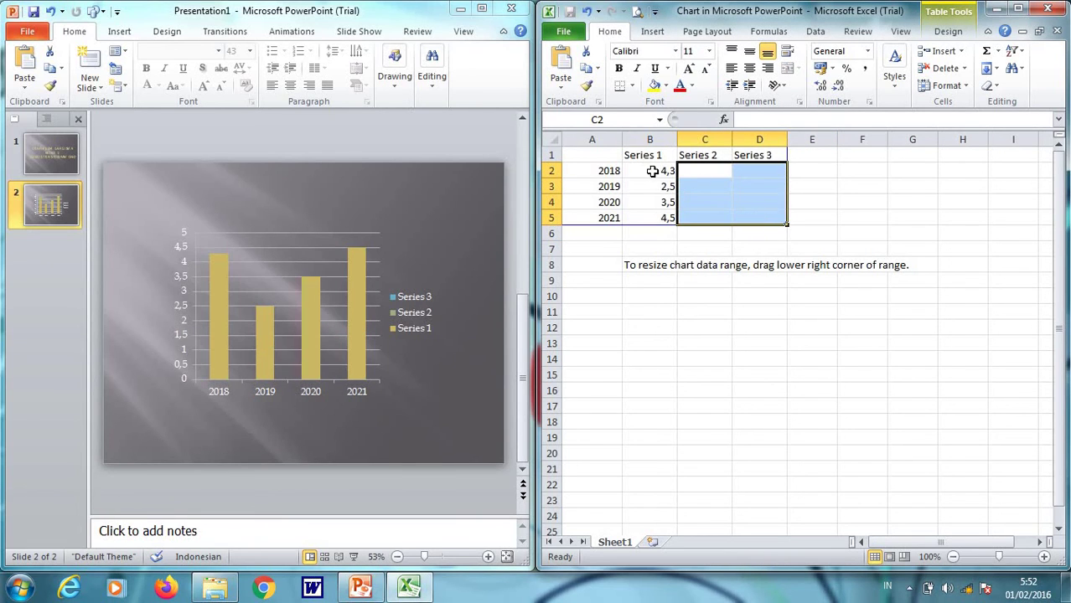
{"action": "left_click", "coordinate": [652, 171]}
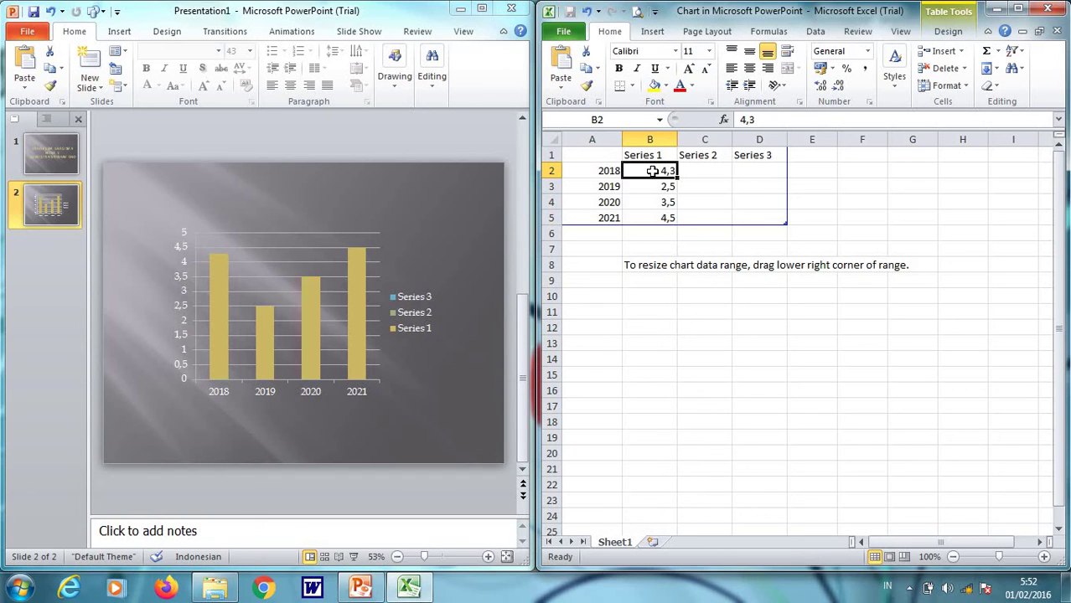
Step: Enter 29, 35, 39 and 45 into cells B2:B5 for 2018 through 2021
{"action": "type", "text": "2"}
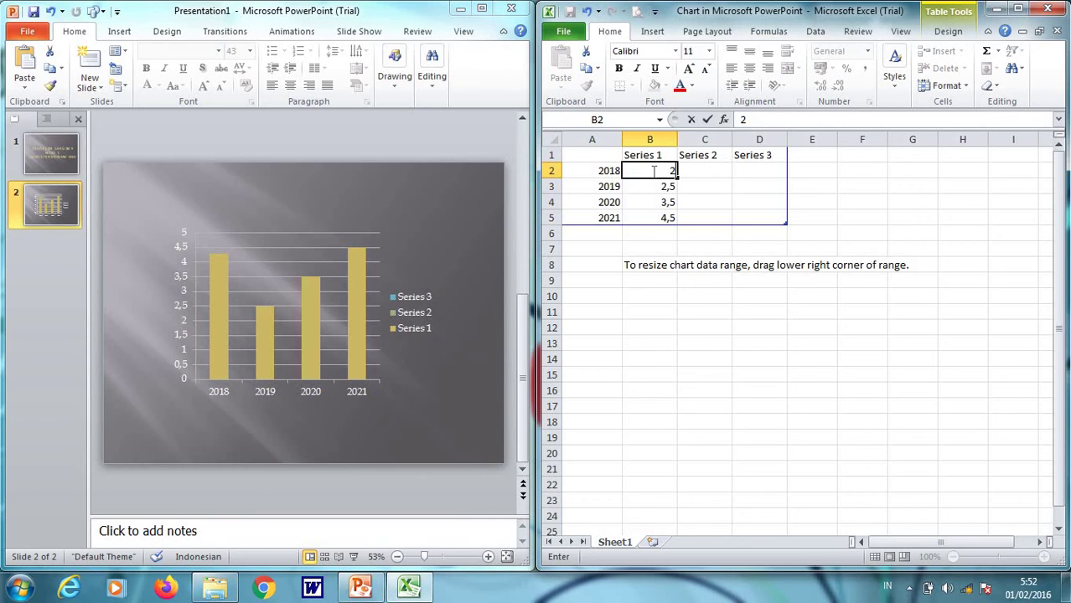
{"action": "type", "text": "9"}
{"action": "left_click", "coordinate": [663, 186]}
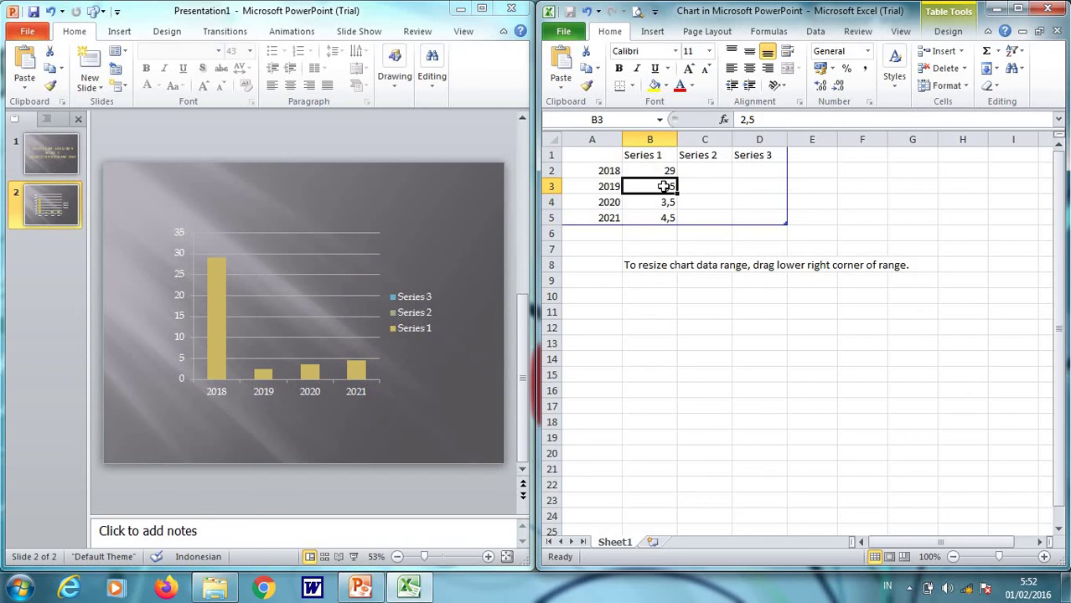
{"action": "type", "text": "35"}
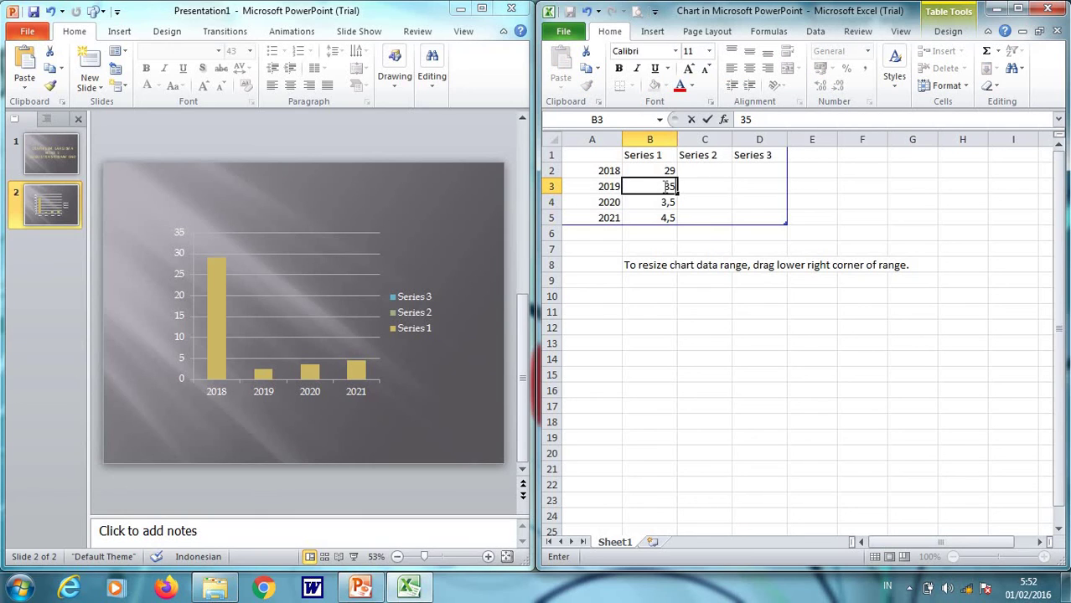
{"action": "left_click", "coordinate": [670, 207]}
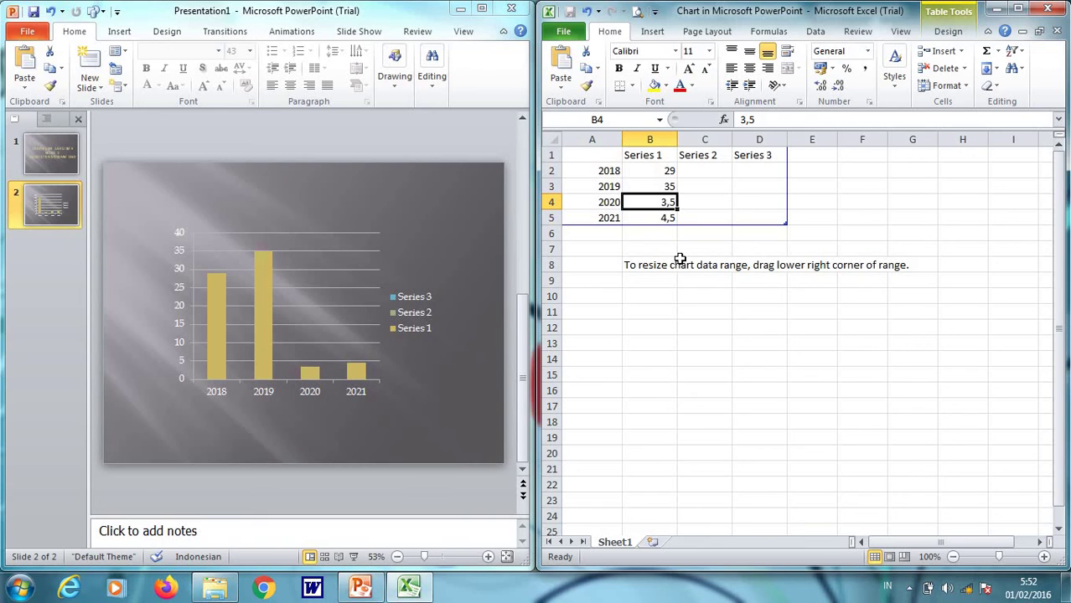
{"action": "type", "text": "3"}
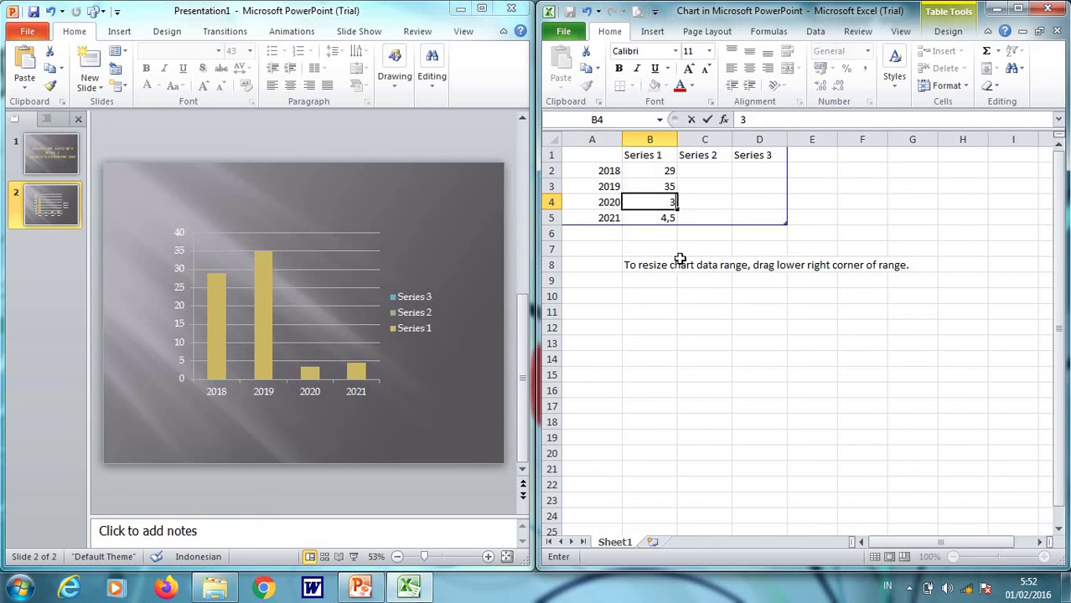
{"action": "type", "text": "9"}
{"action": "left_click", "coordinate": [669, 219]}
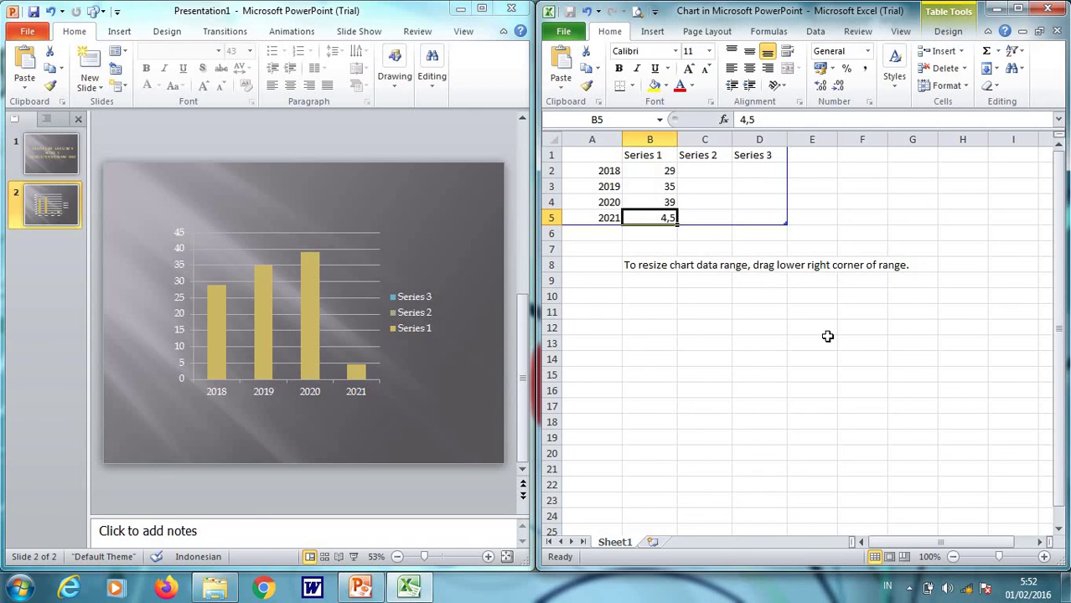
{"action": "type", "text": "45"}
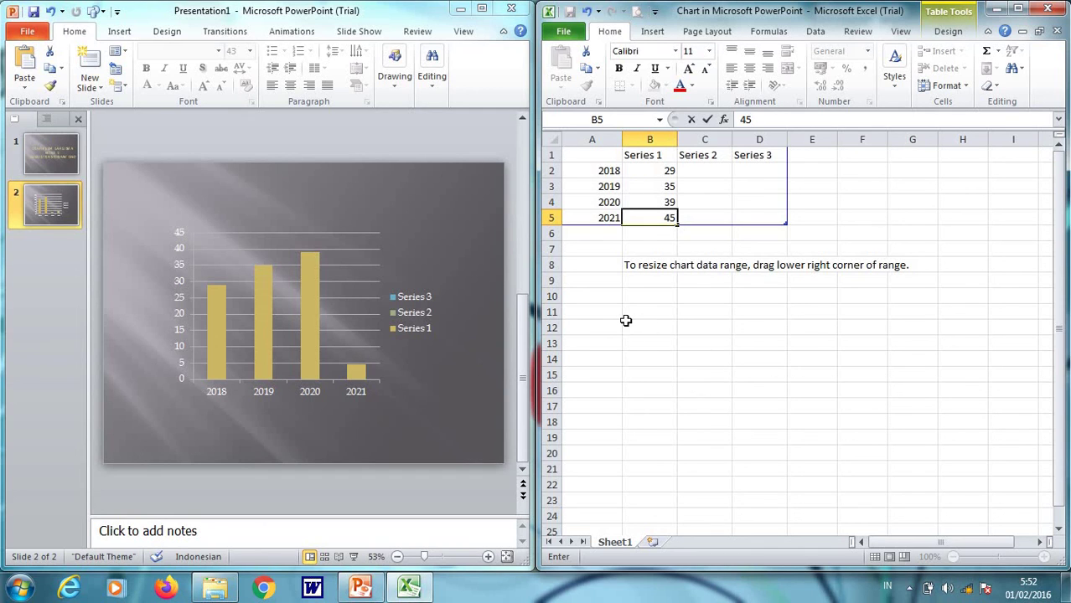
{"action": "left_click", "coordinate": [626, 324]}
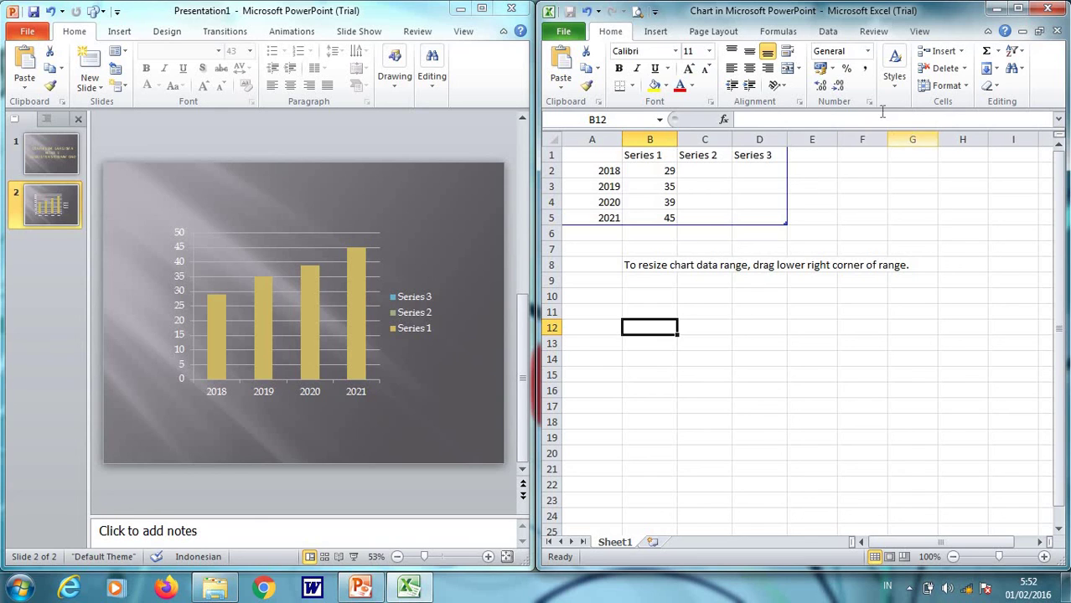
Step: Close the Excel data sheet and delete the slide 2 chart legend, leaving only the 2018–2021 columns
{"action": "left_click", "coordinate": [1048, 9]}
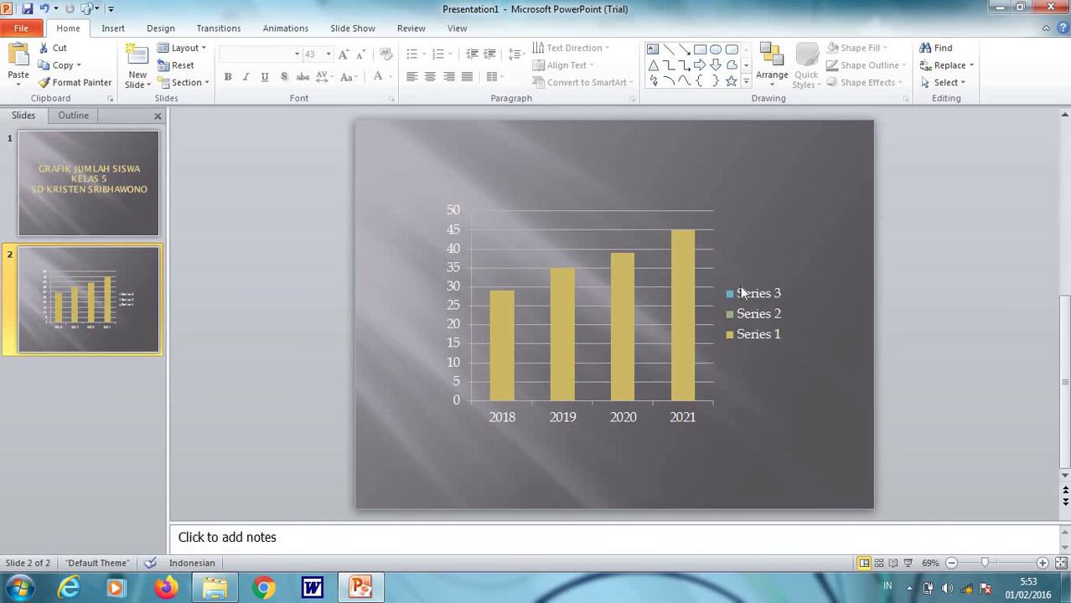
{"action": "left_click", "coordinate": [755, 316]}
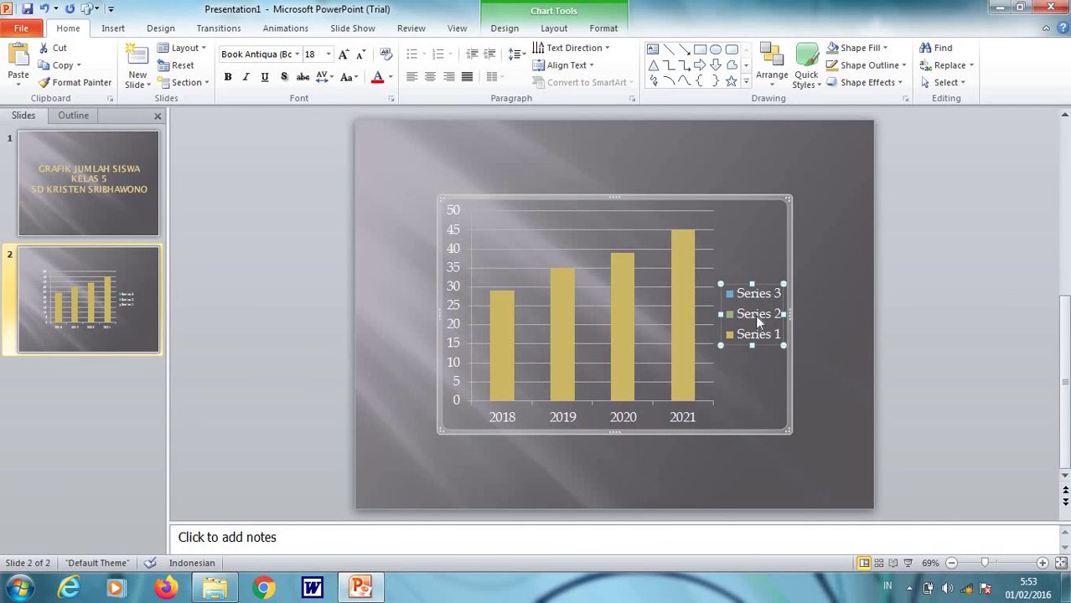
{"action": "key", "text": "Delete"}
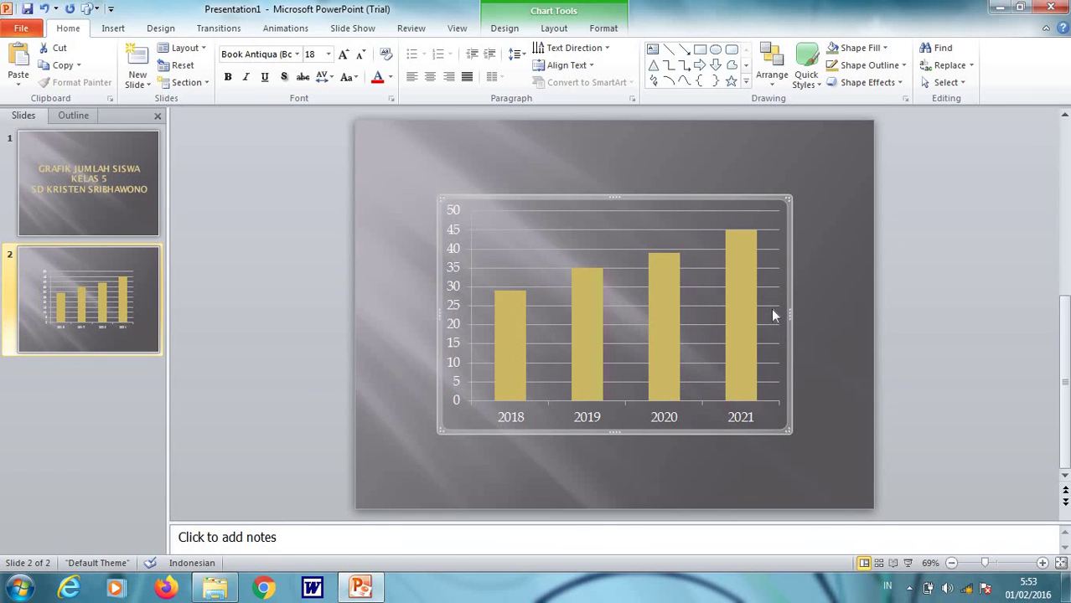
{"action": "left_click", "coordinate": [835, 331]}
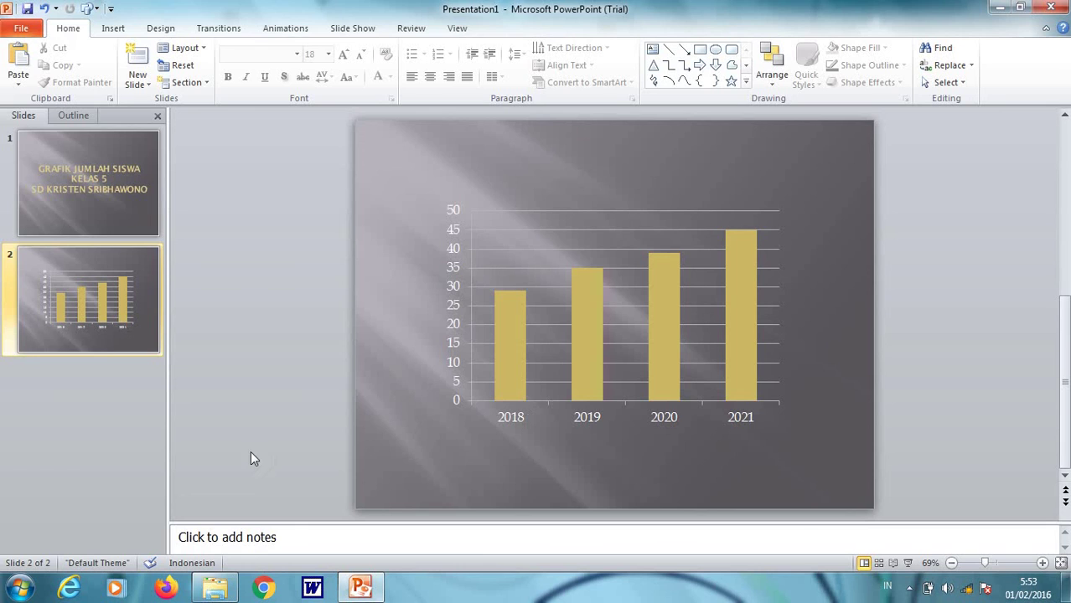
{"action": "left_click", "coordinate": [101, 204]}
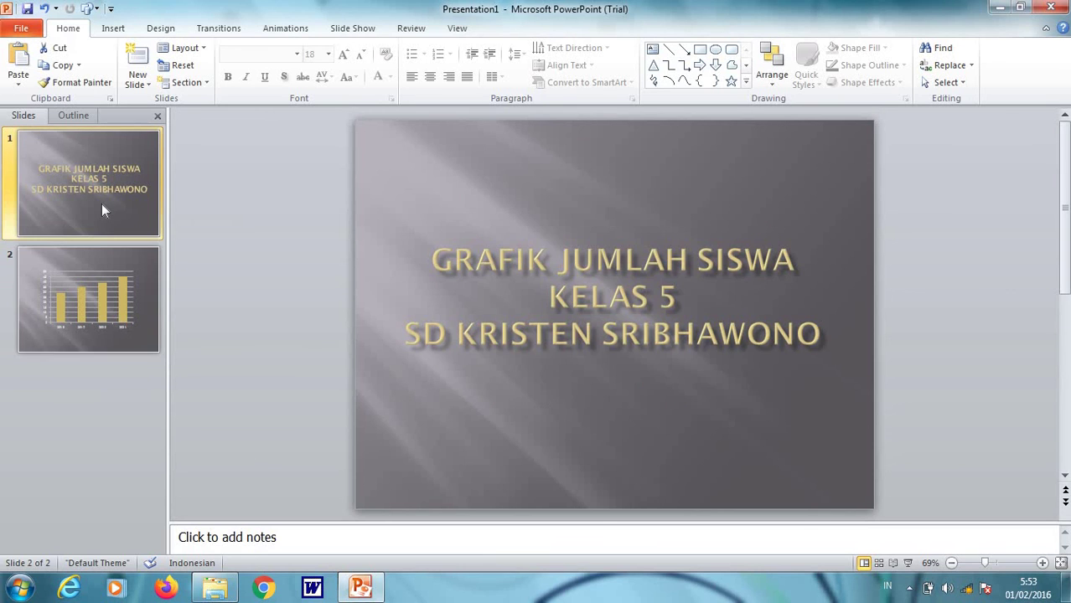
{"action": "left_click", "coordinate": [89, 316]}
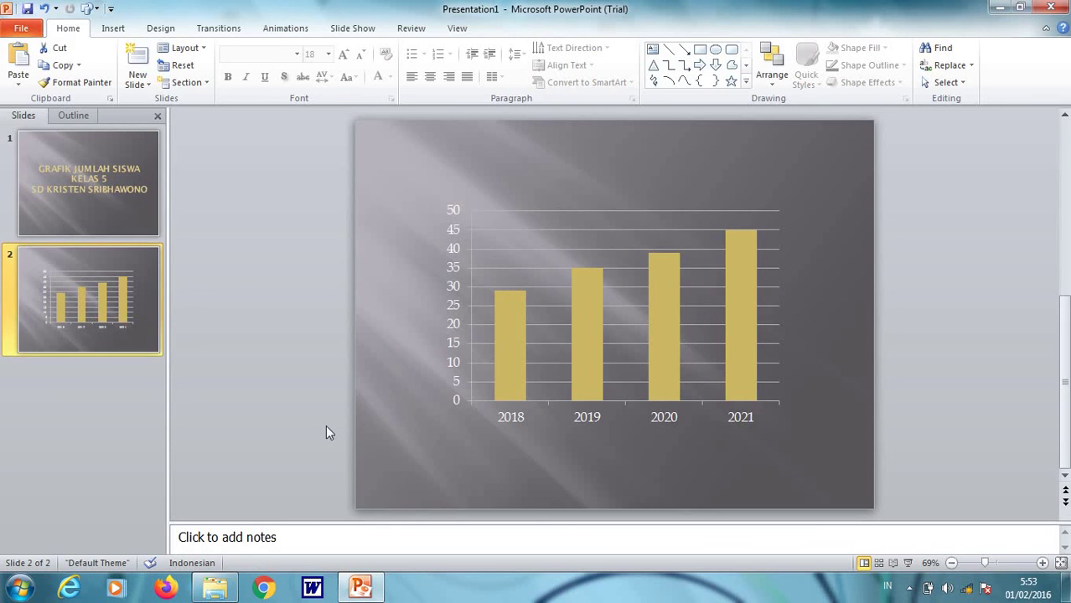